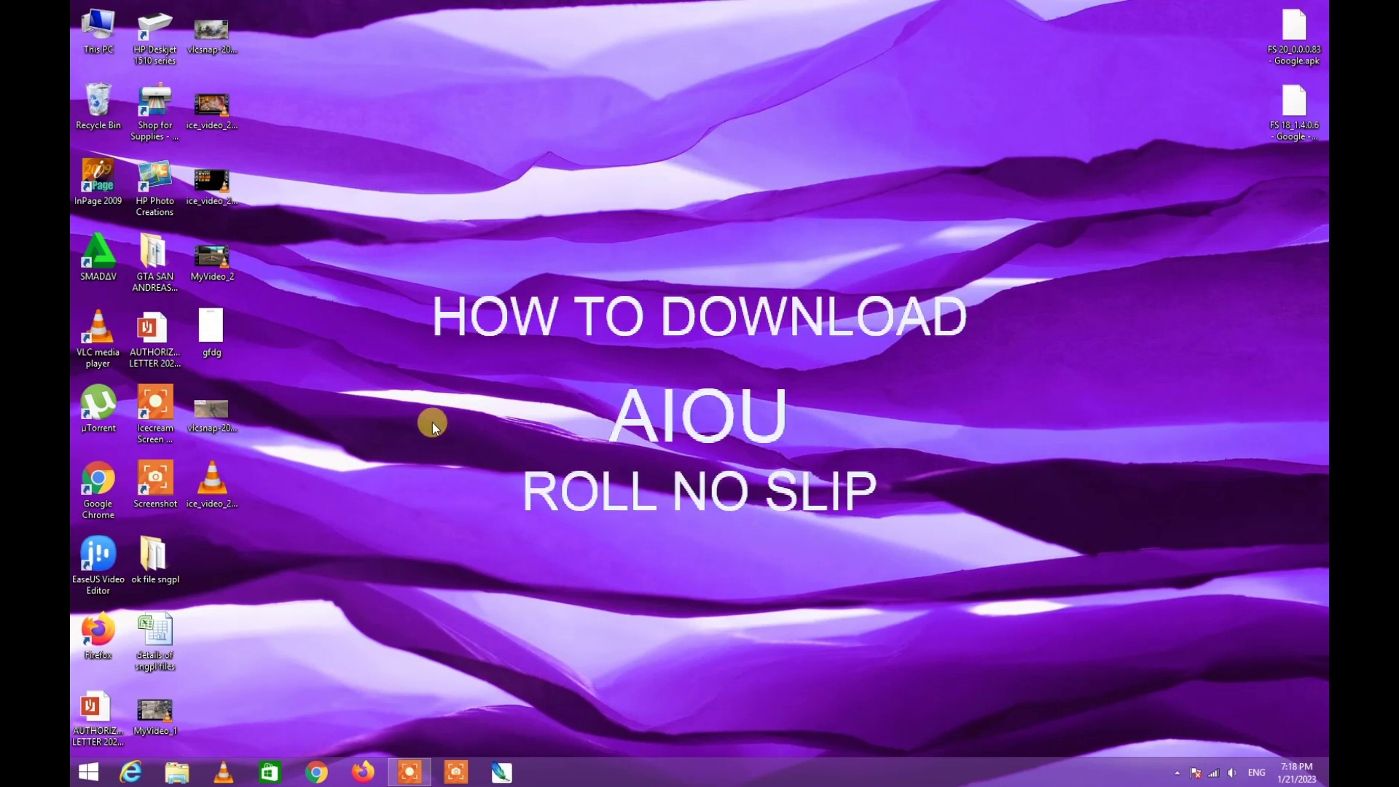
# Refresh the desktop, then open a new Chrome window maximized to full screen.
pyautogui.rightClick(444, 227)
pyautogui.click(484, 270)
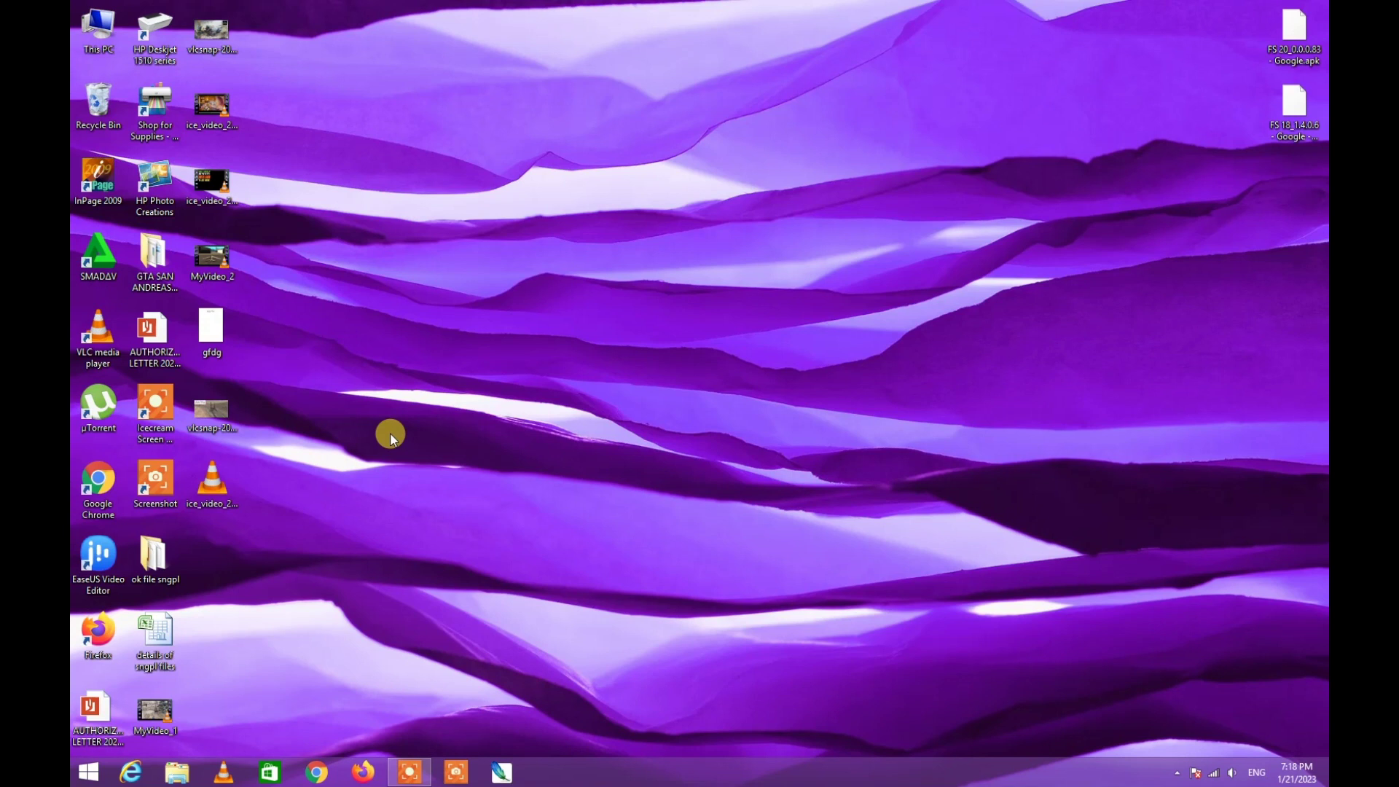
pyautogui.click(317, 771)
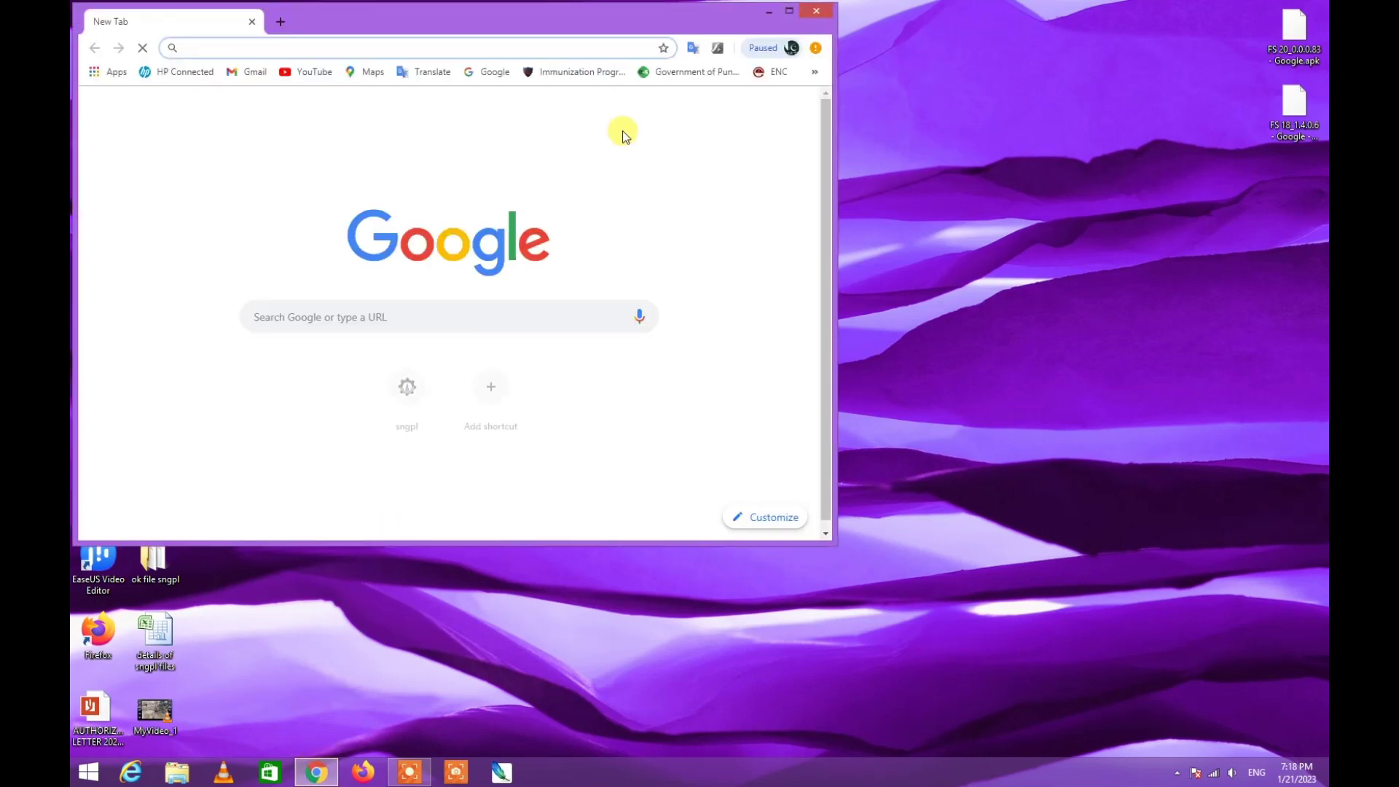
pyautogui.click(794, 11)
# Search Google for 'aiou' and select the Allama Iqbal Open University result.
pyautogui.click(597, 305)
pyautogui.write('aiou')
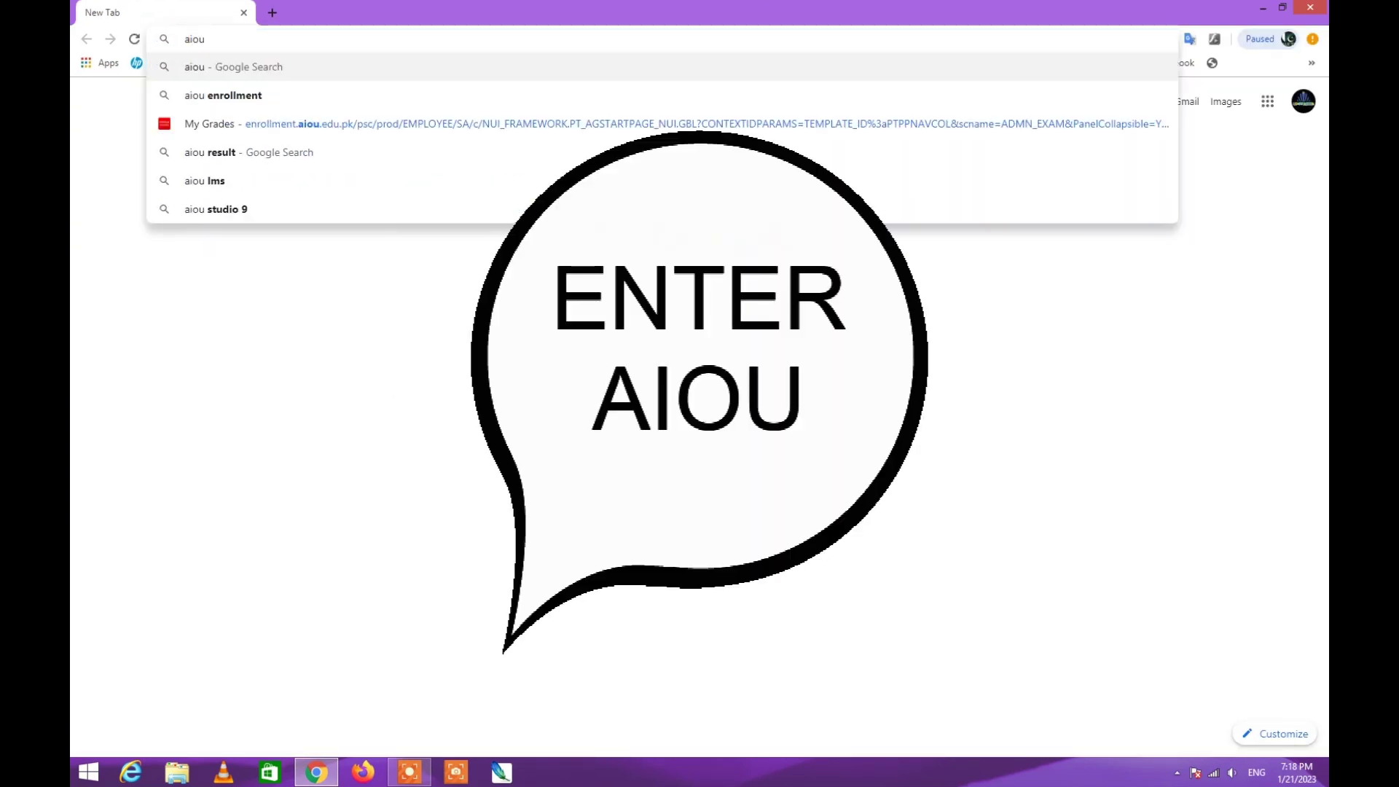
pyautogui.press('Return')
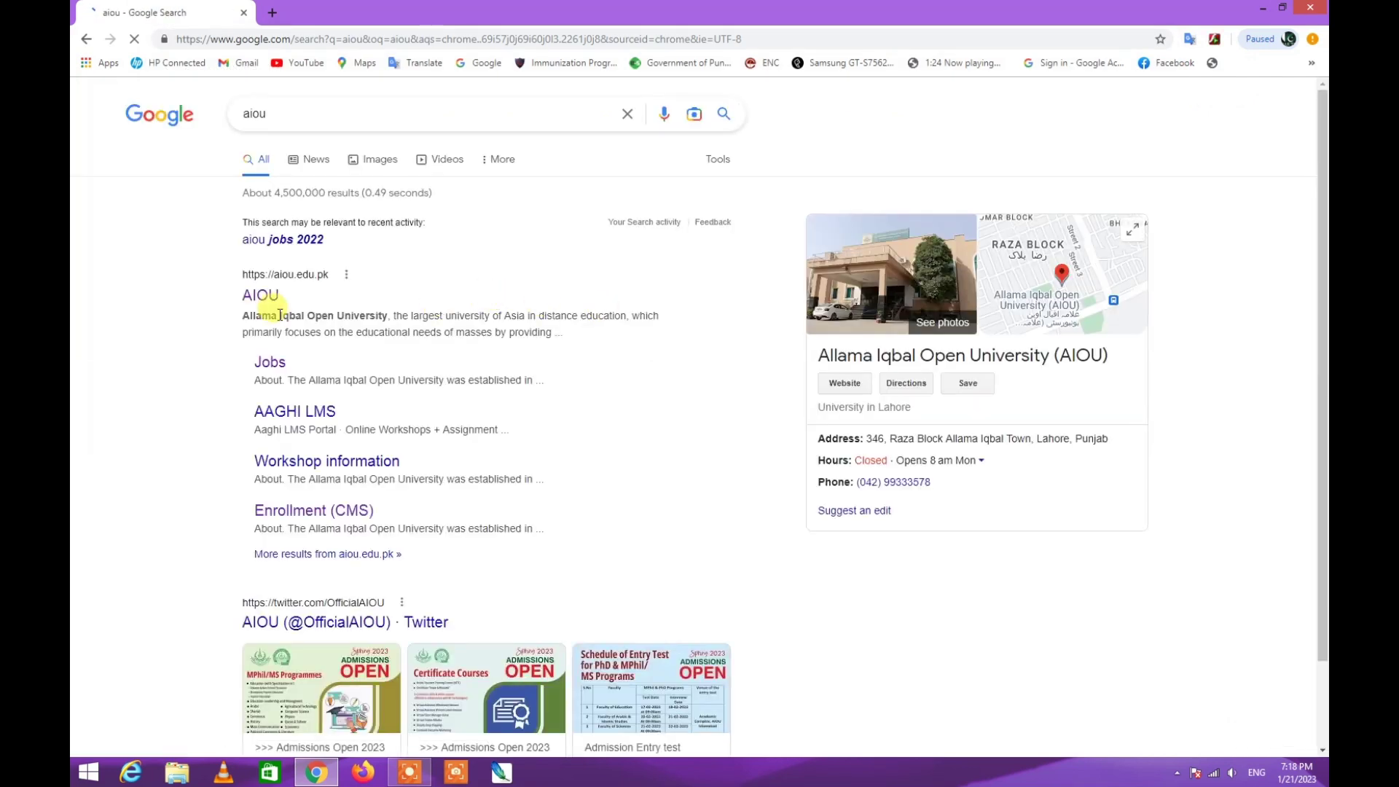
pyautogui.click(260, 299)
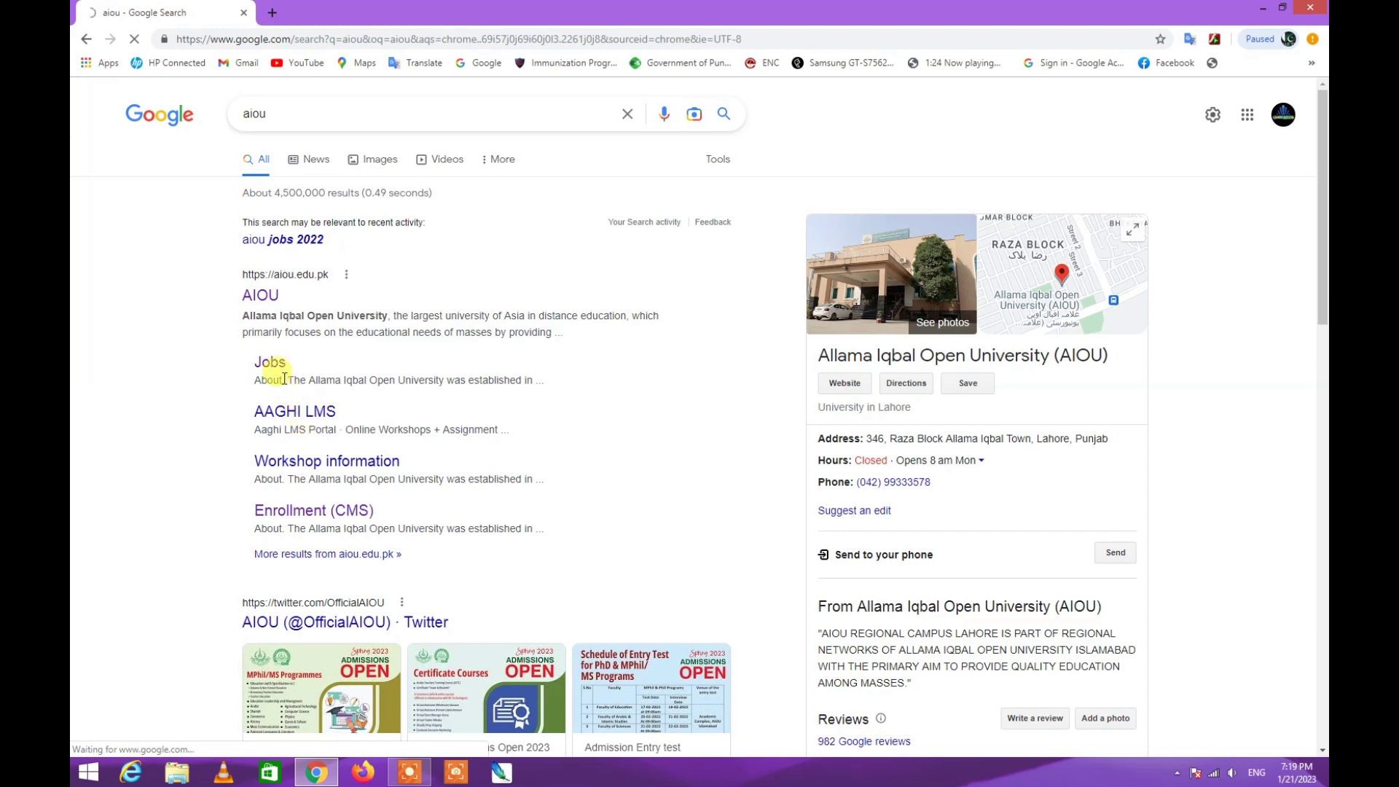
pyautogui.scroll(-4, 259, 233)
pyautogui.scroll(4, 260, 239)
# Open the official aiou.edu.pk home page and browse its service cards before returning to the top.
pyautogui.click(261, 302)
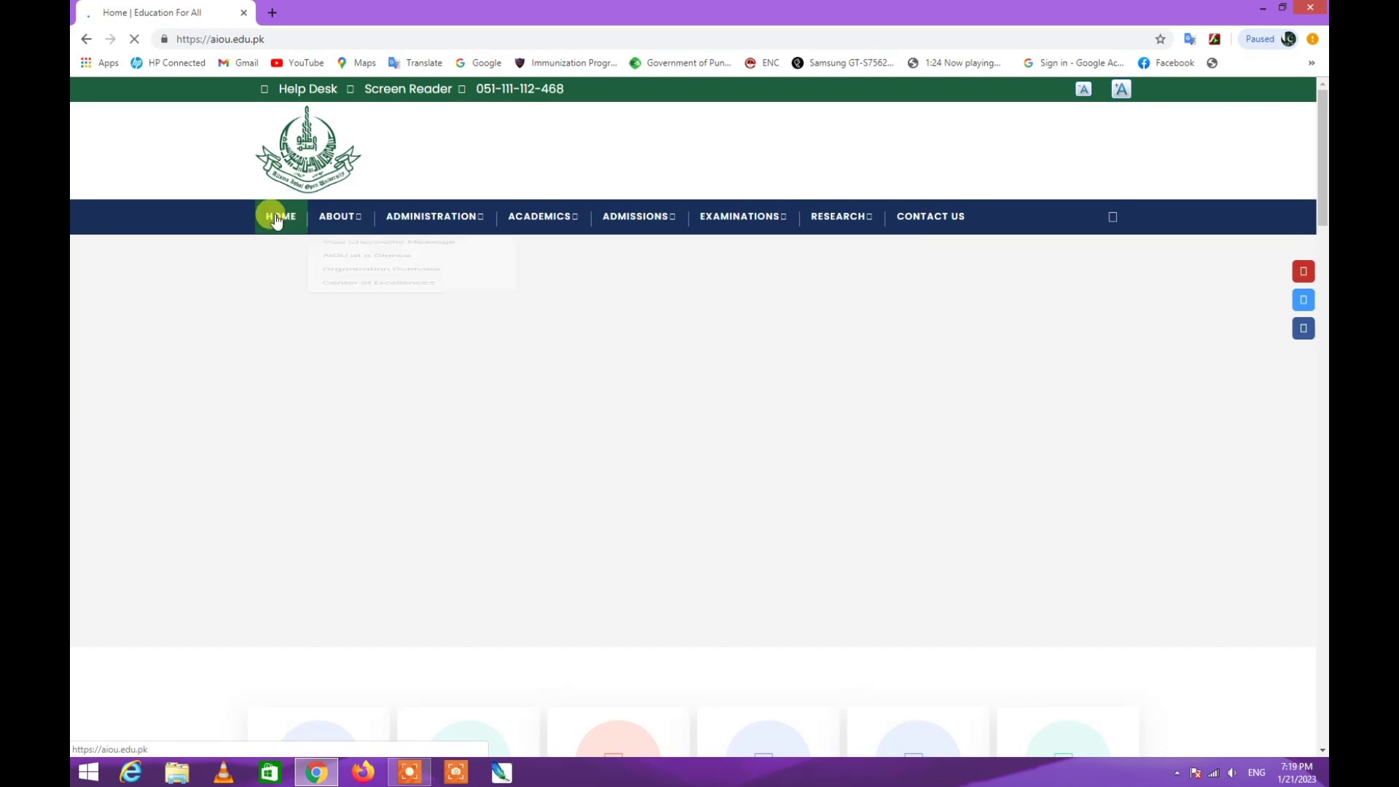
pyautogui.scroll(-7, 304, 234)
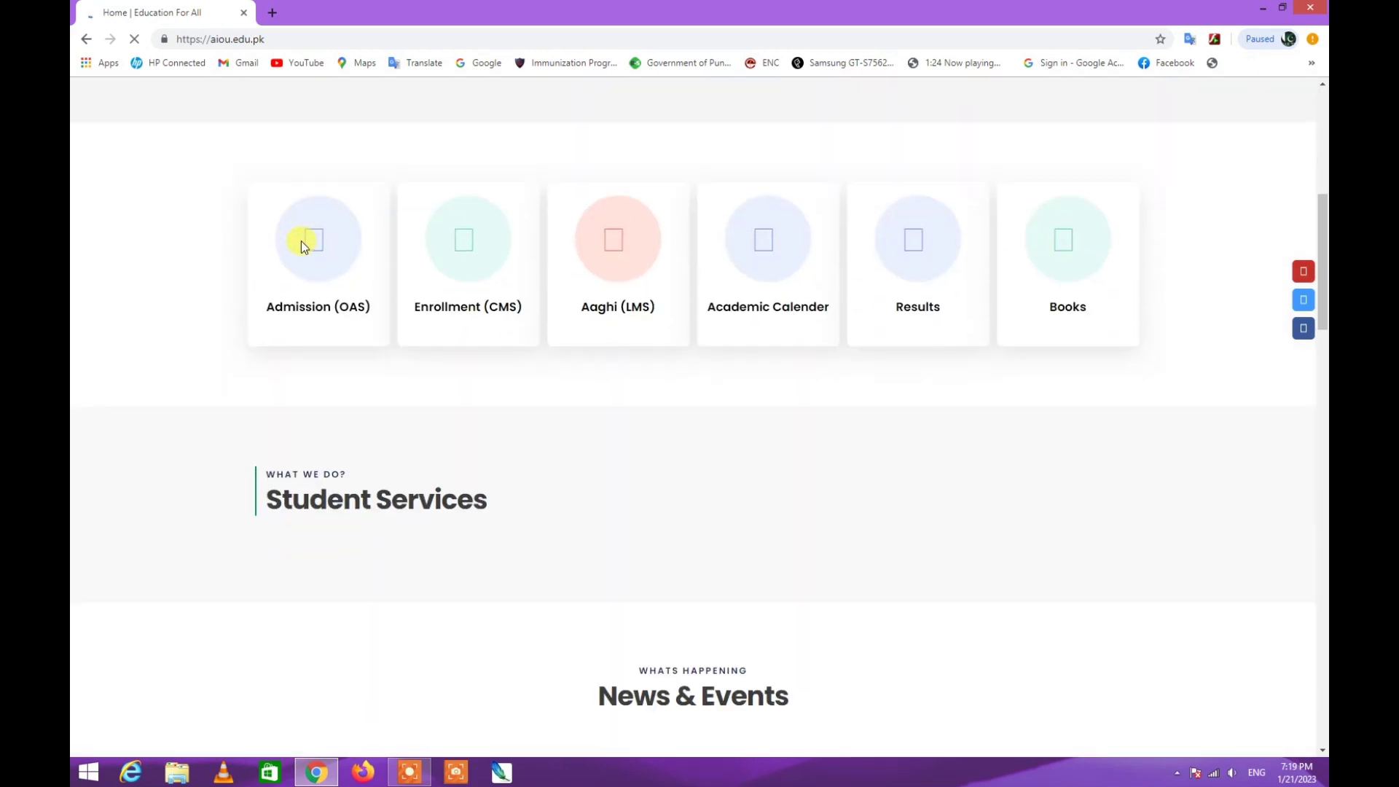
pyautogui.scroll(5, 301, 240)
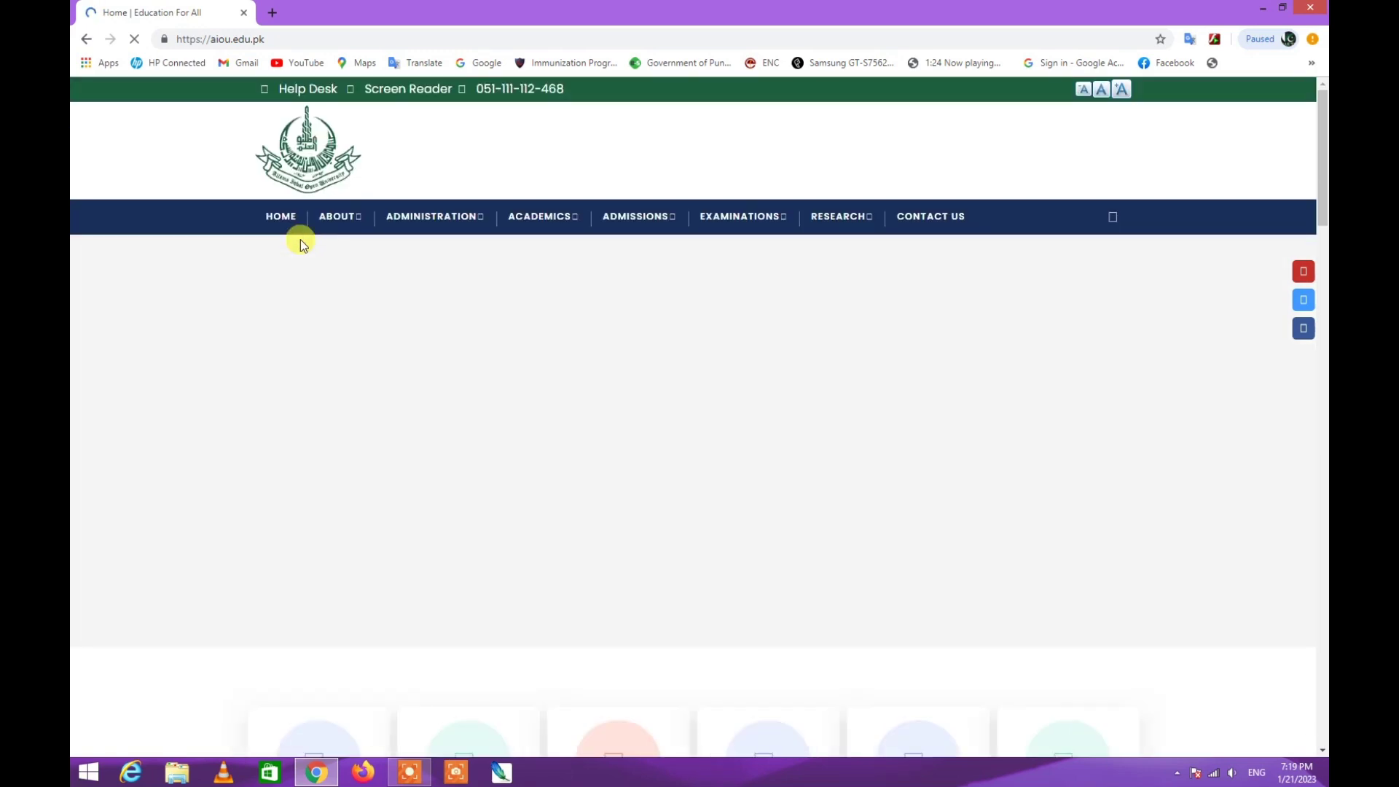
pyautogui.scroll(-7, 301, 243)
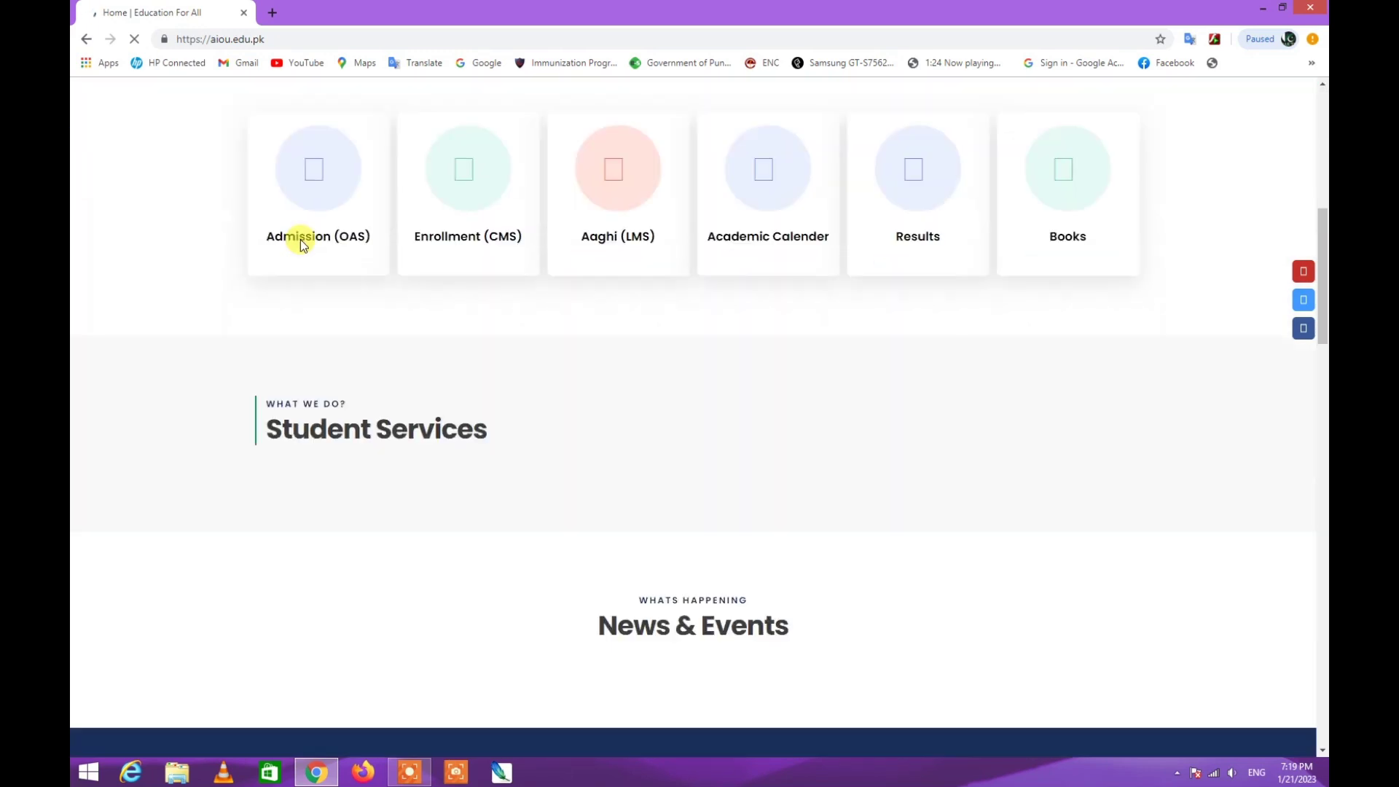
pyautogui.scroll(-2, 301, 239)
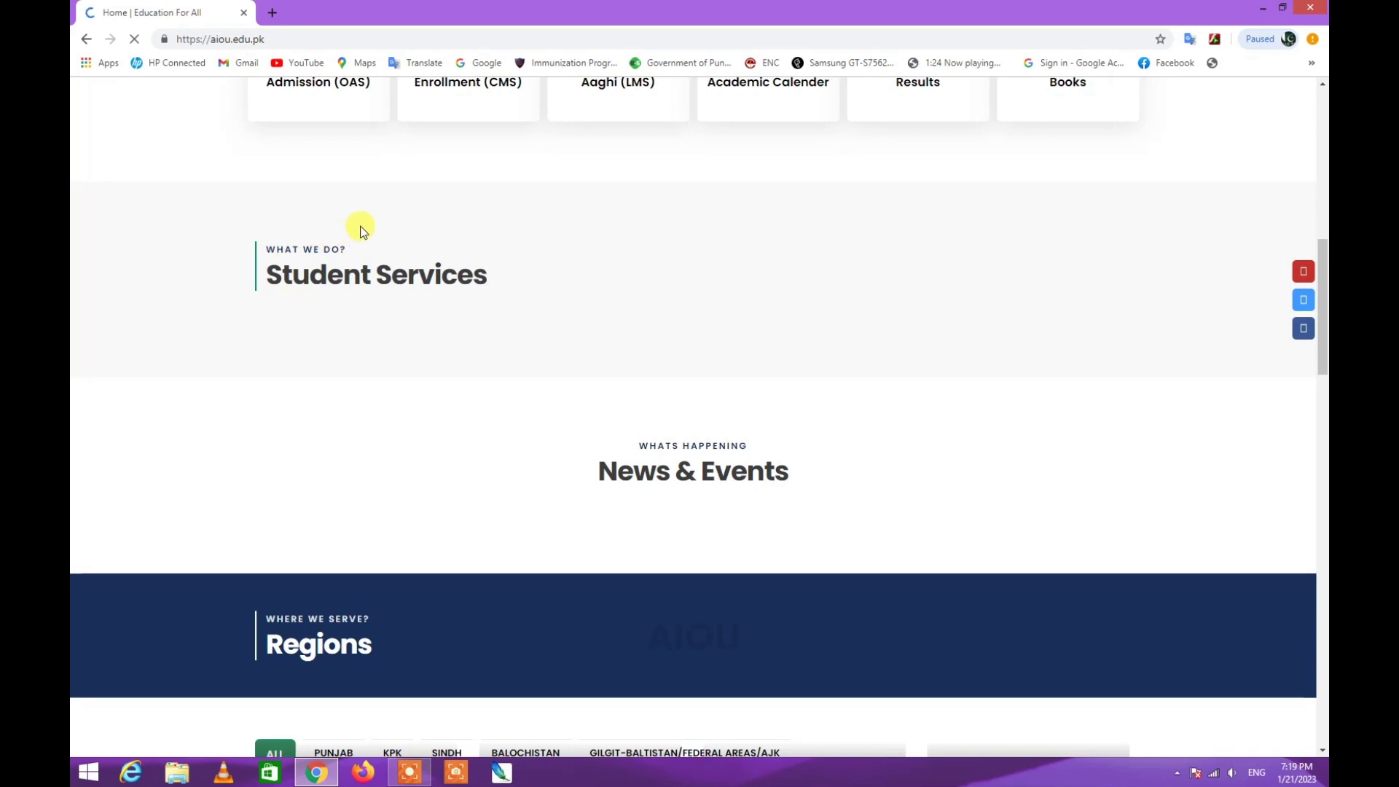
pyautogui.scroll(8, 362, 230)
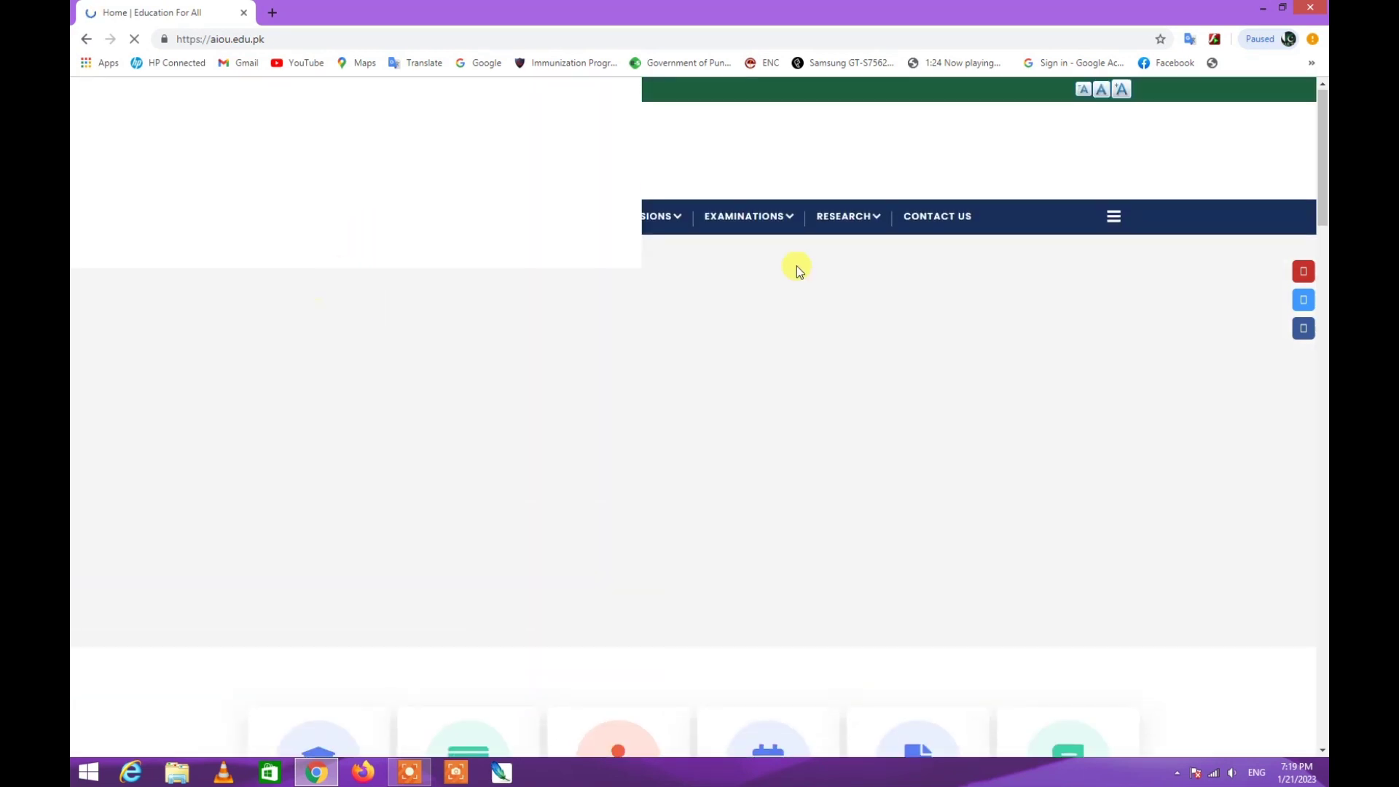
pyautogui.scroll(-1, 798, 267)
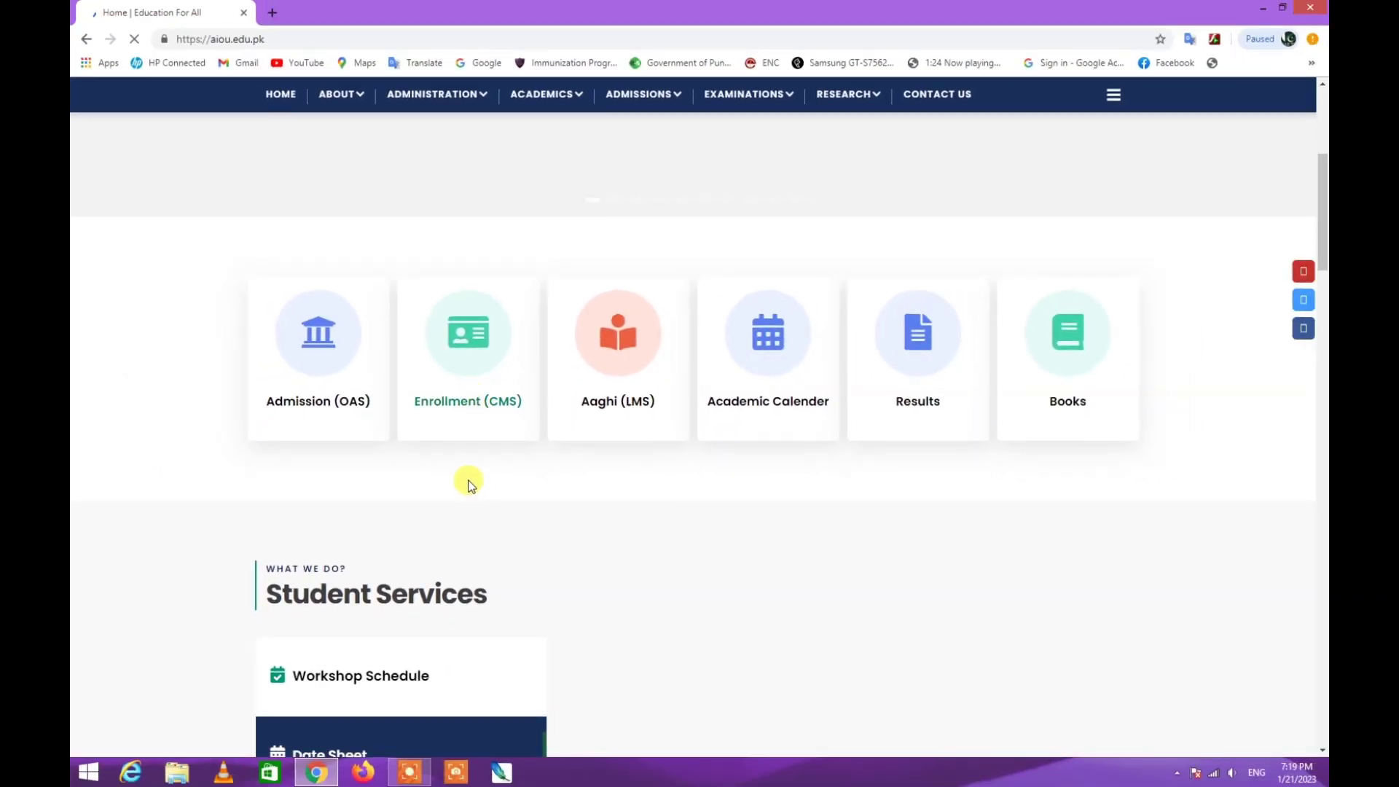
pyautogui.scroll(1, 470, 477)
pyautogui.scroll(3, 470, 475)
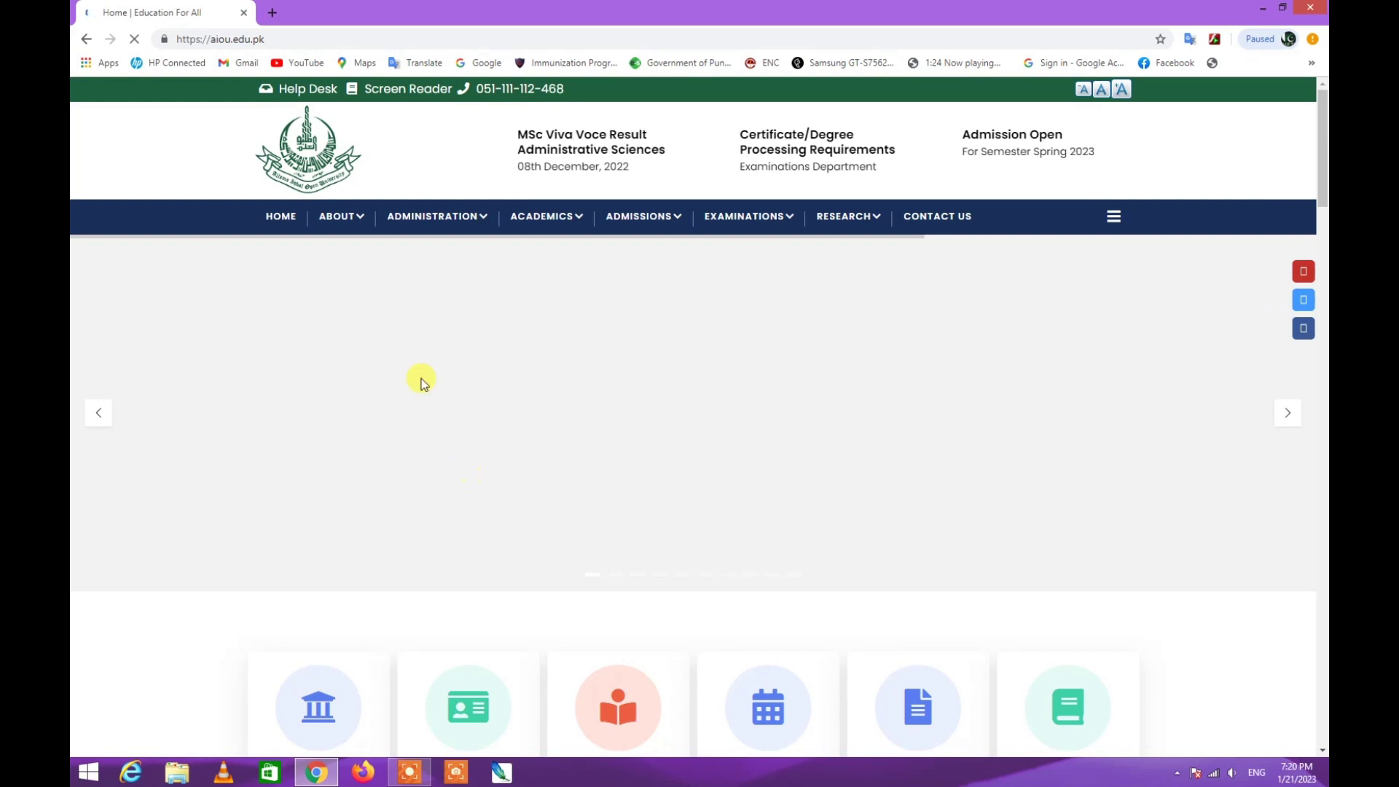
# Follow the For Enrollment link to enrollment.aiou.edu.pk from the CMS for Continuing Students page.
pyautogui.click(406, 773)
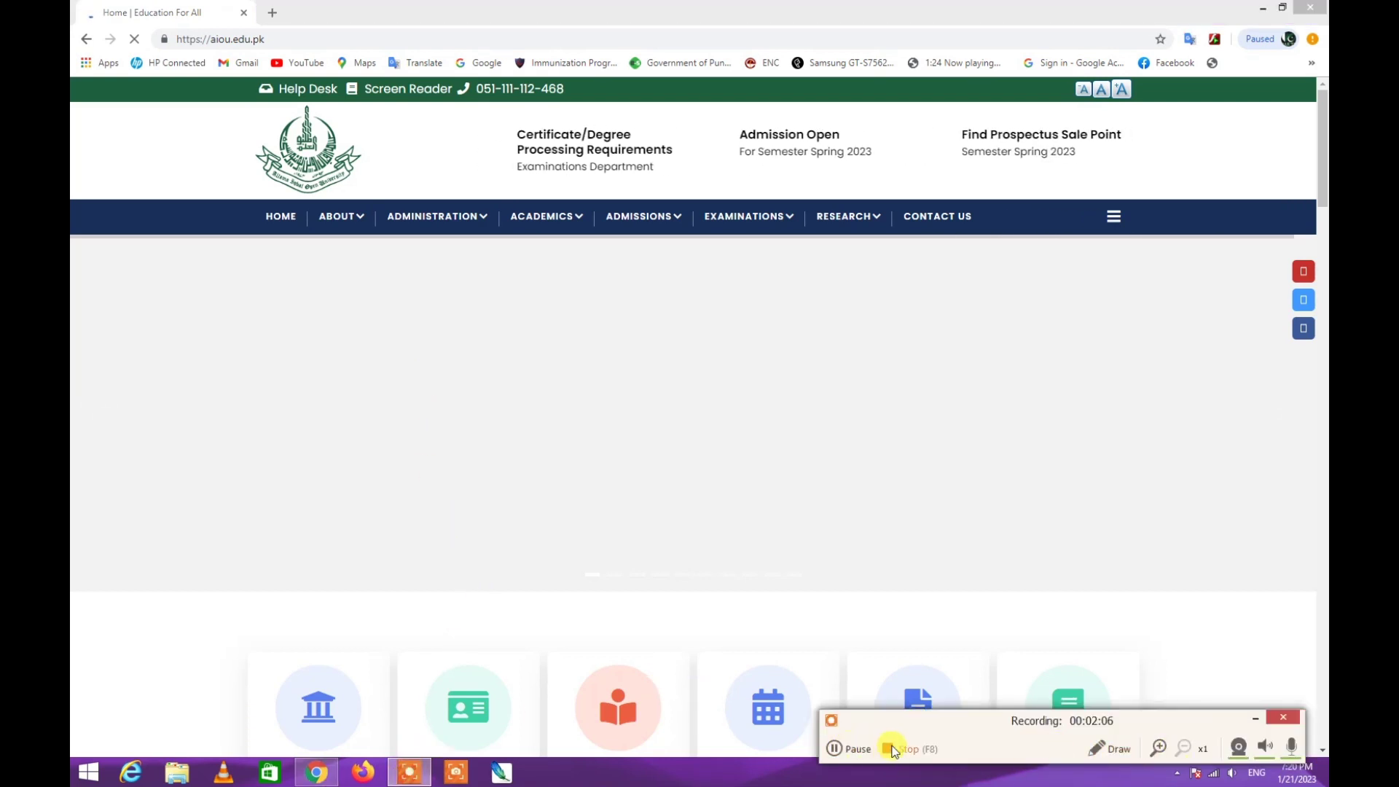
pyautogui.click(852, 749)
pyautogui.press('F7')
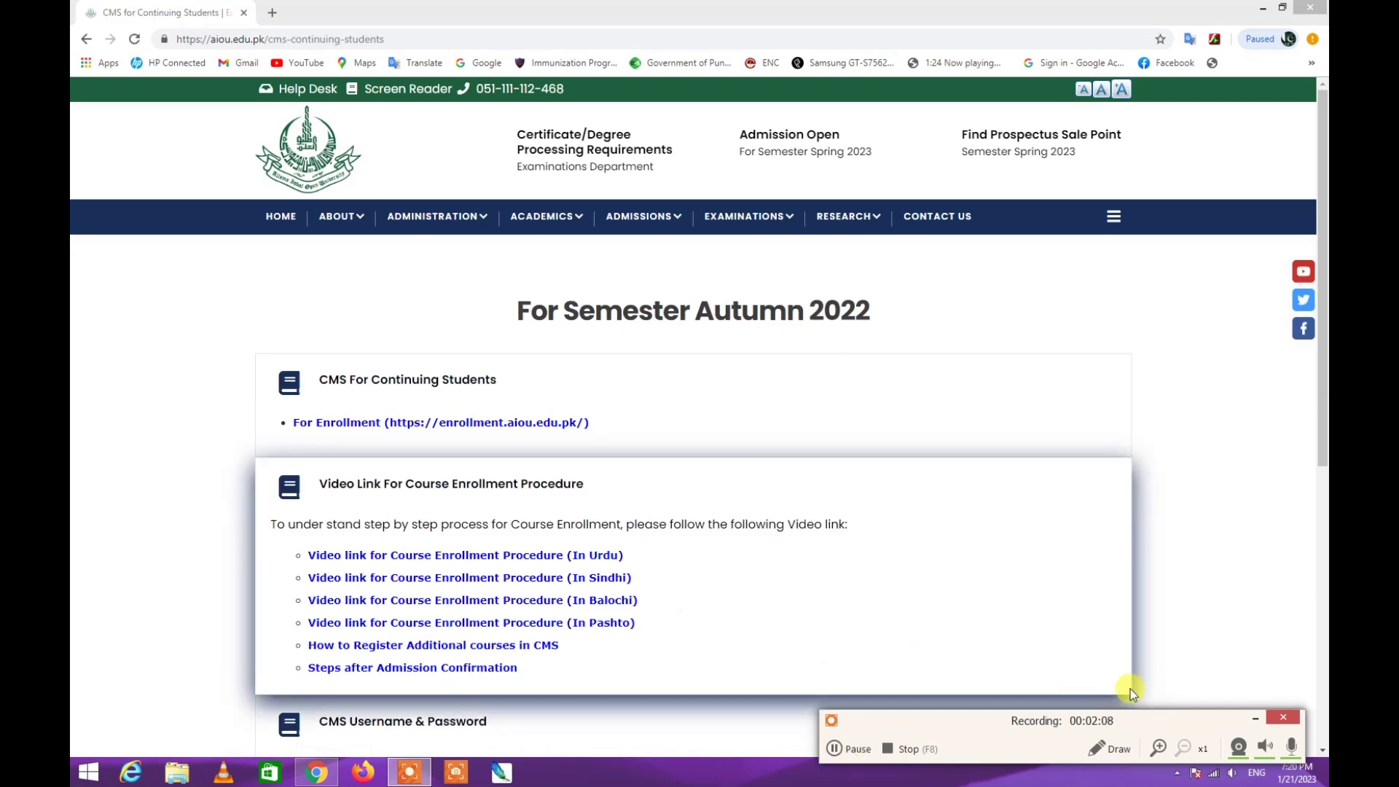
pyautogui.click(587, 283)
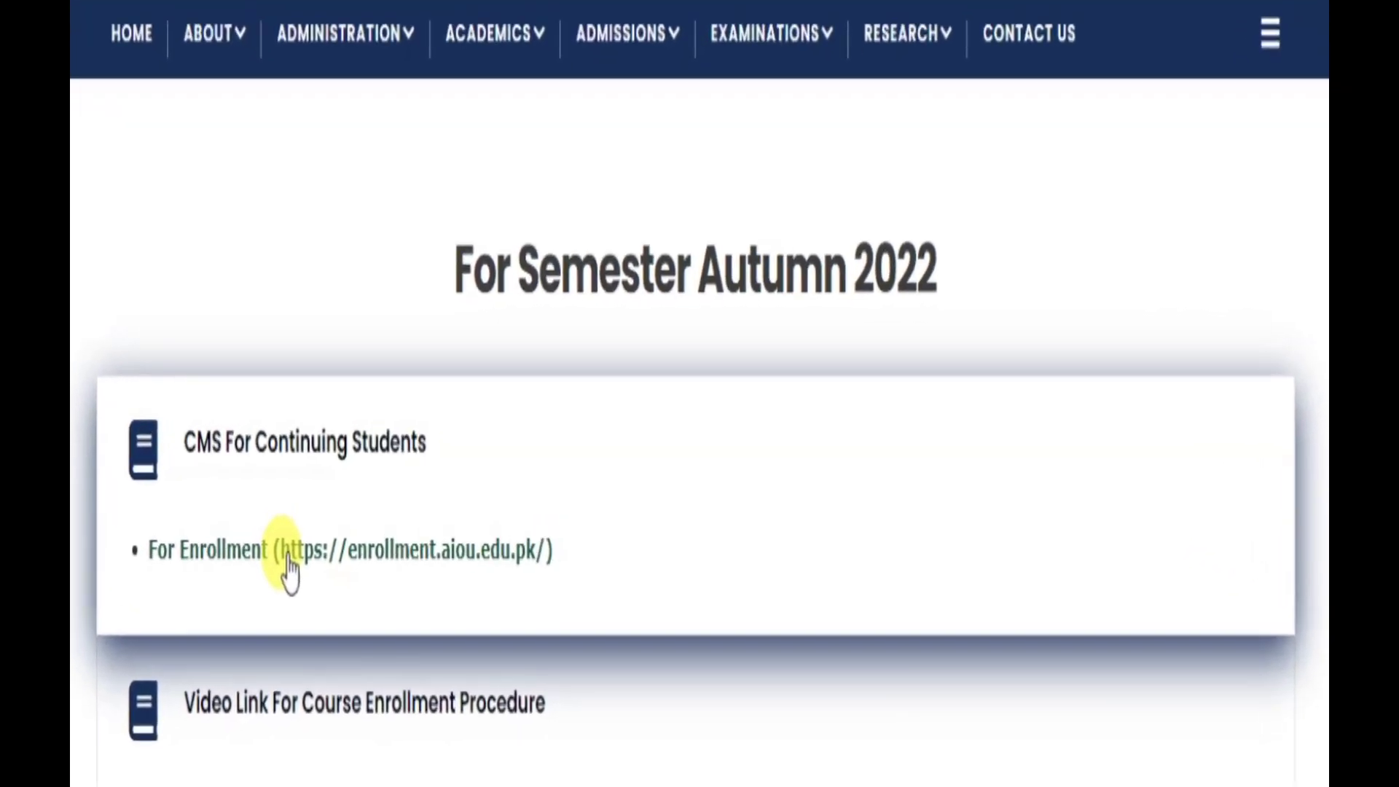
pyautogui.scroll(-8, 328, 497)
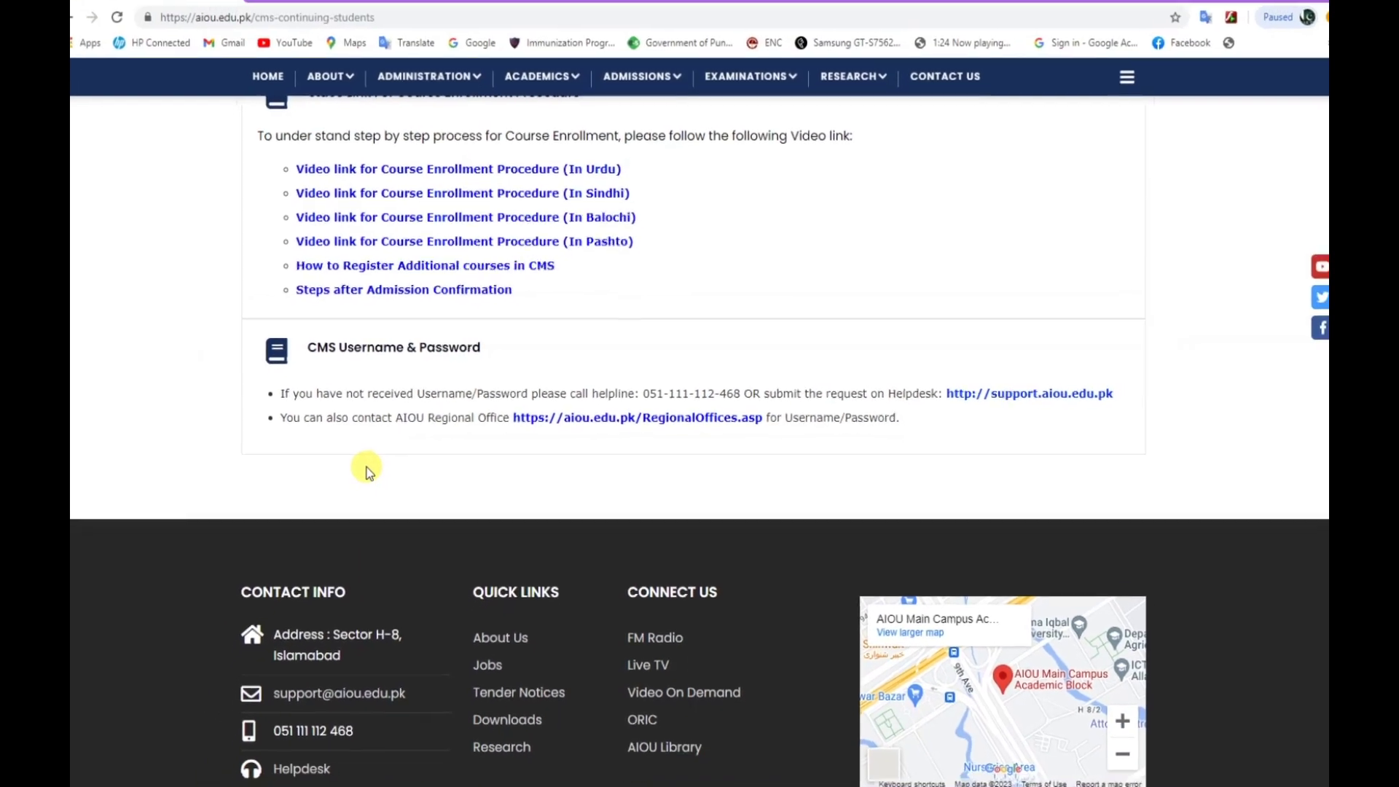
pyautogui.scroll(8, 378, 448)
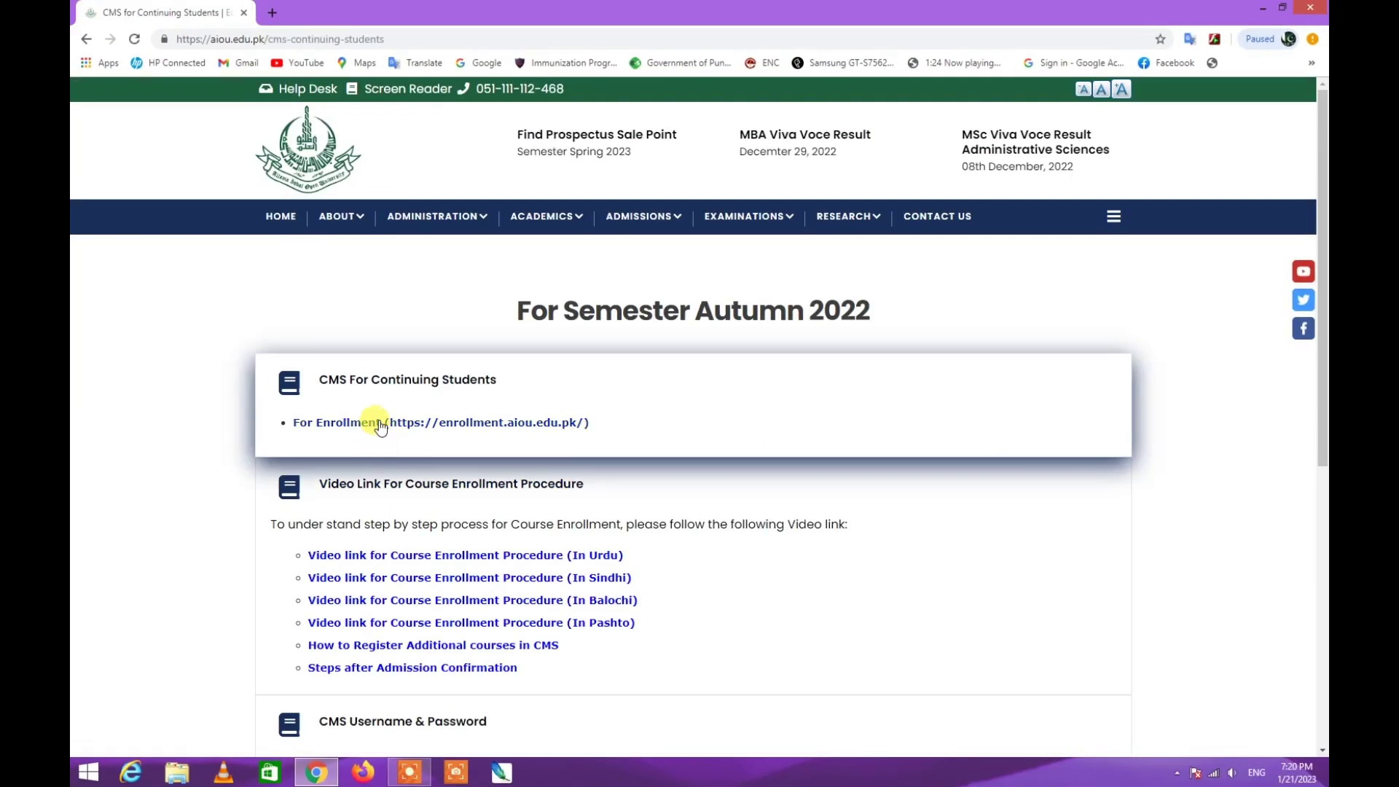
pyautogui.click(379, 424)
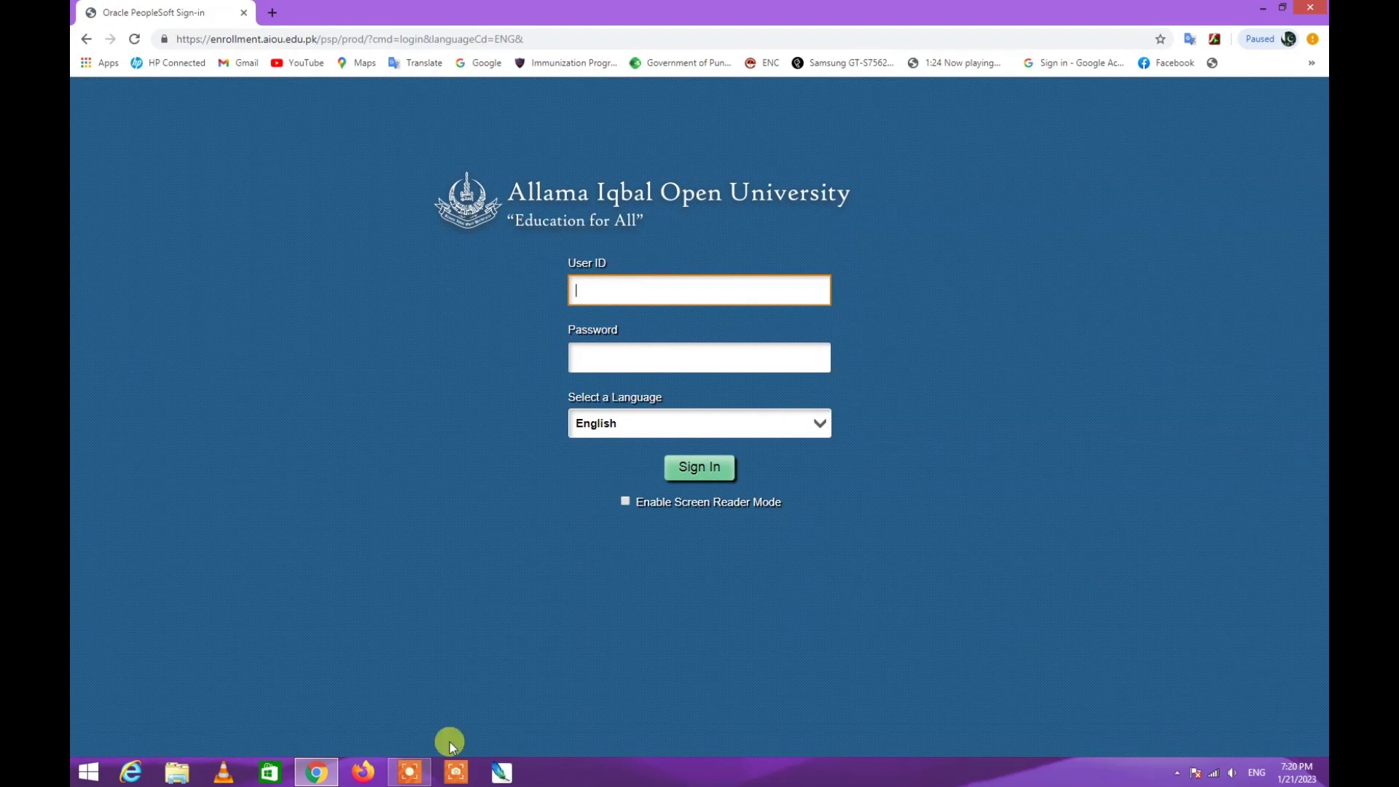
# Enter the student's registration number as User ID and the account password, then sign in.
pyautogui.click(410, 774)
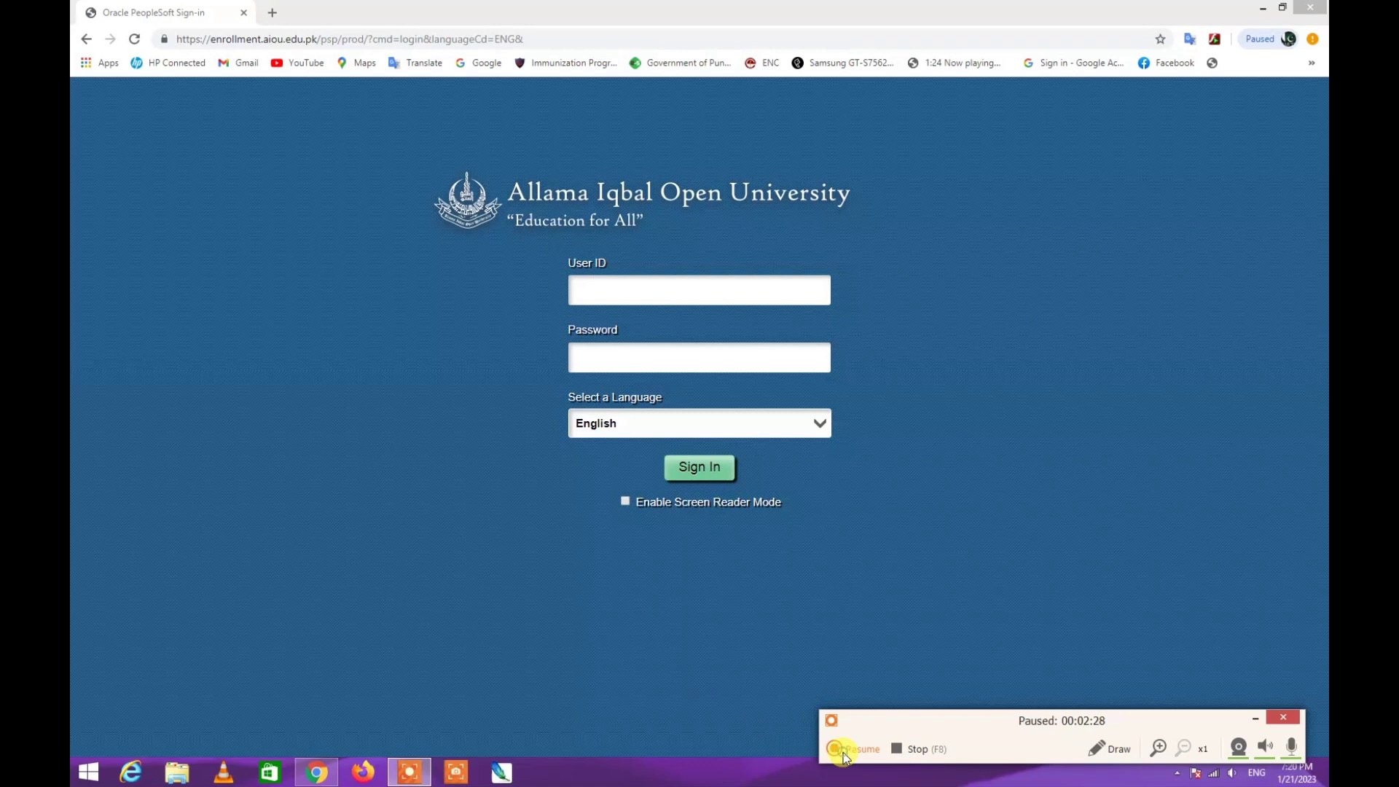
pyautogui.click(845, 748)
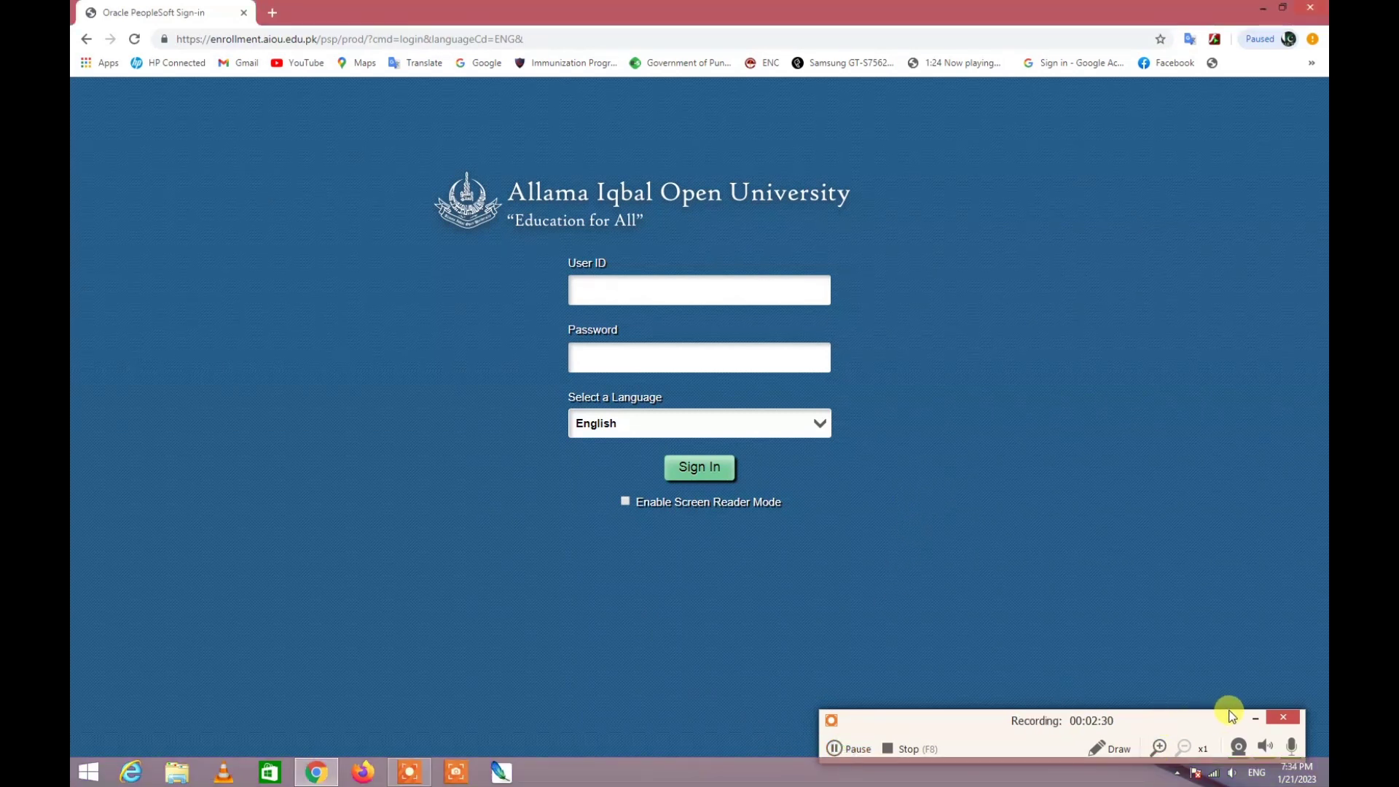
pyautogui.click(1252, 718)
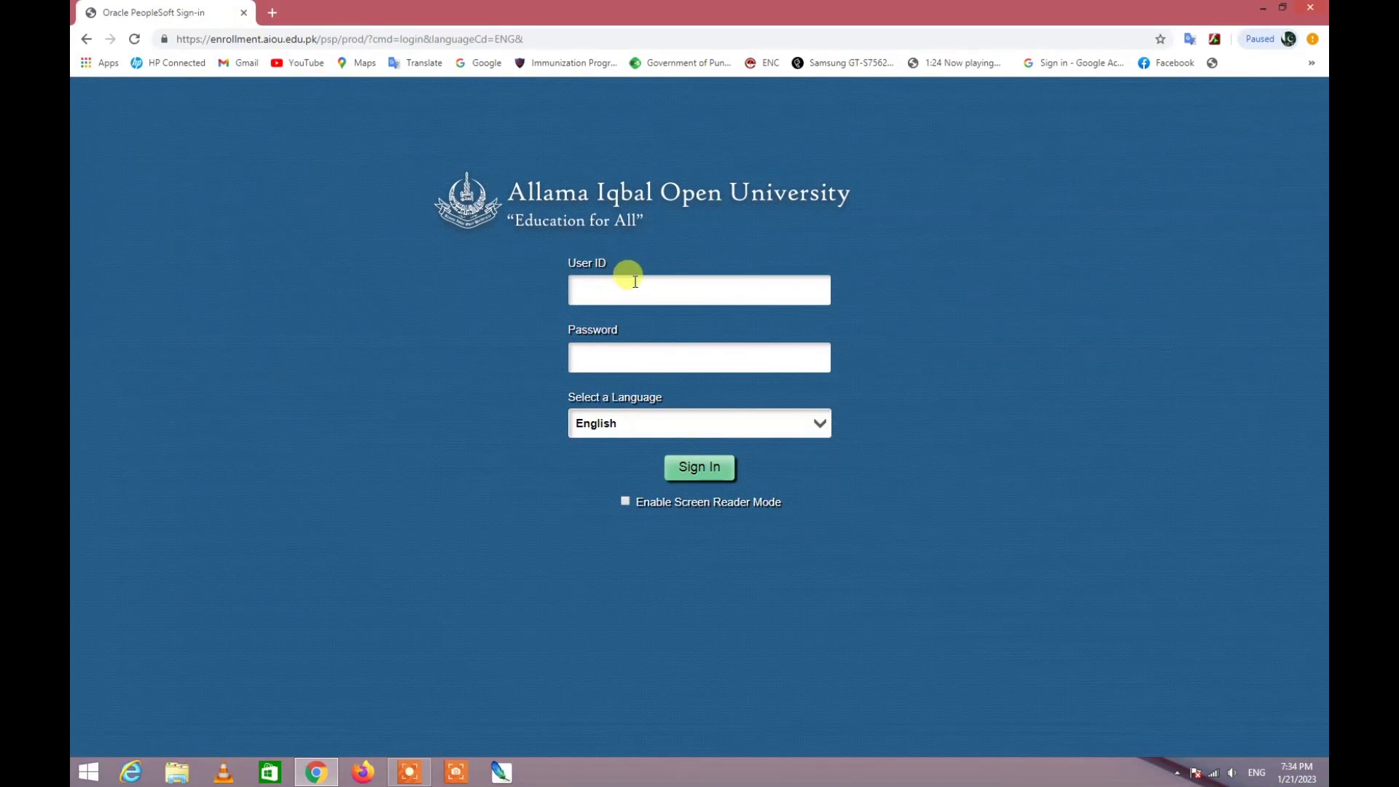
pyautogui.click(634, 288)
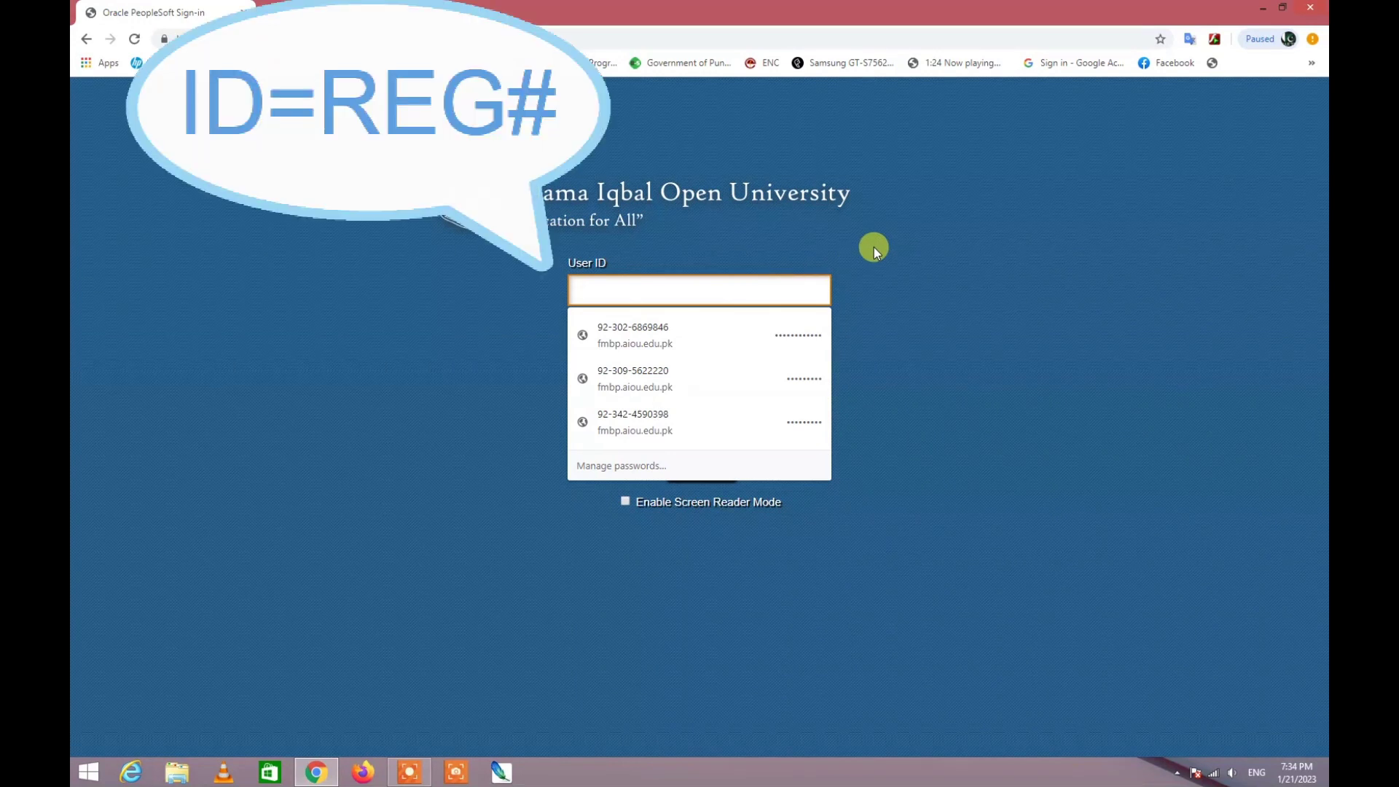
pyautogui.write('17')
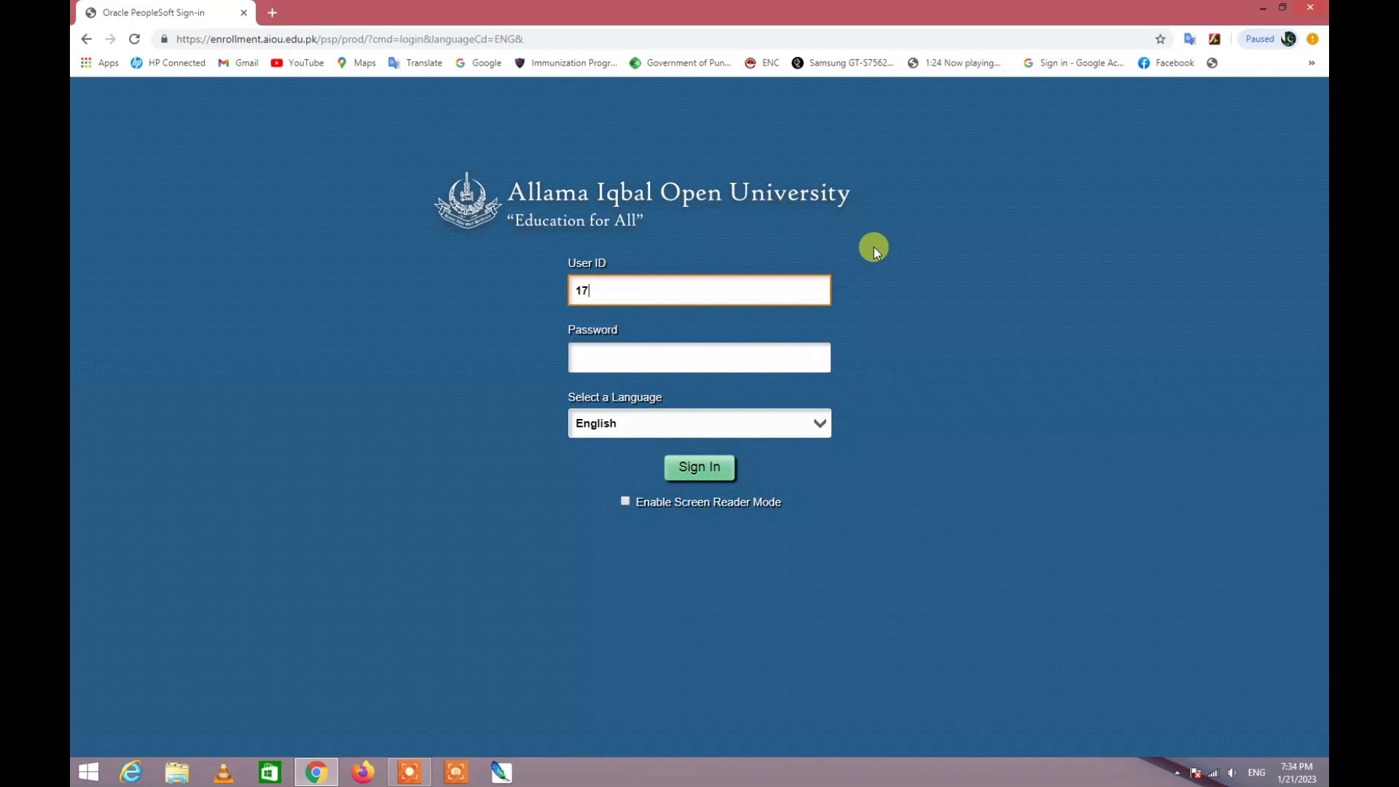
pyautogui.write('PHD02855')
pyautogui.click(638, 349)
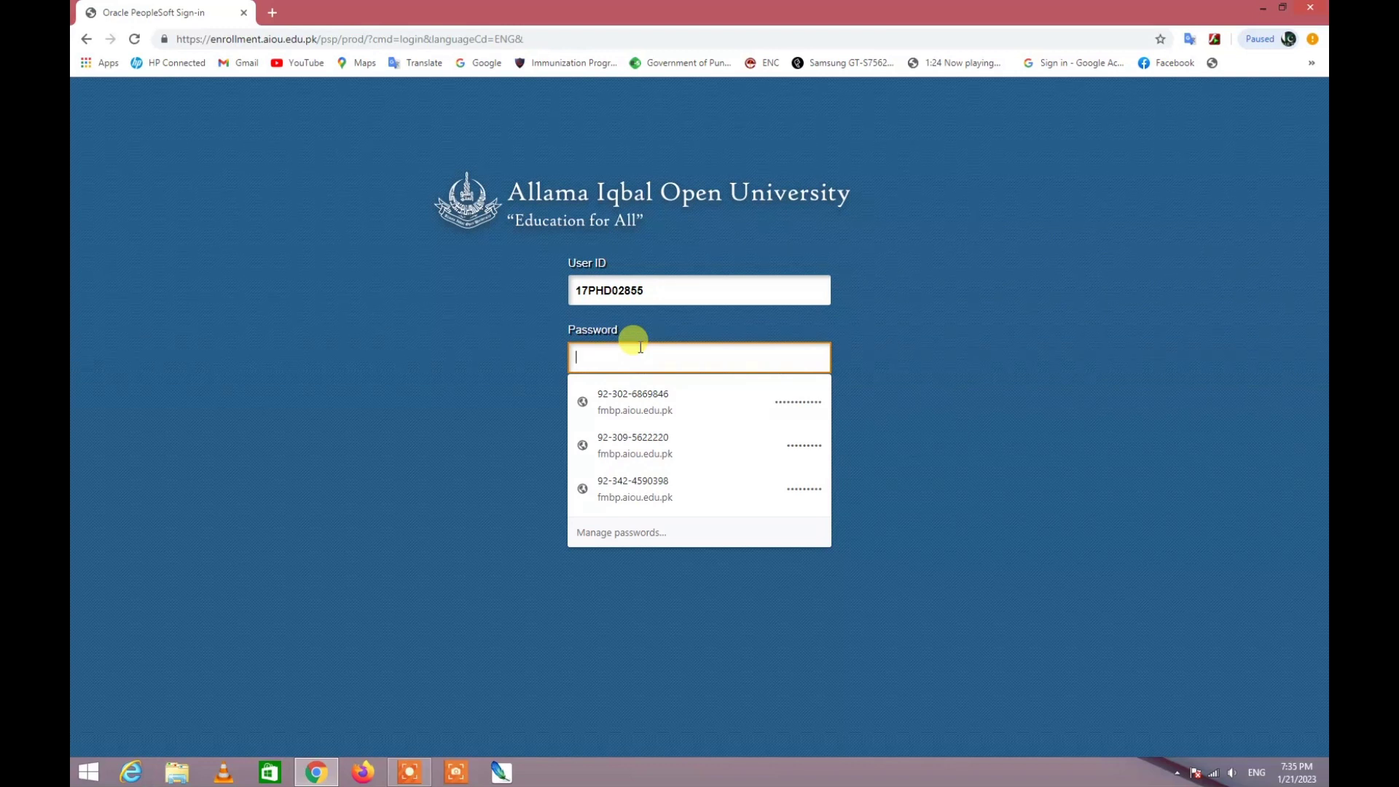
pyautogui.write('•')
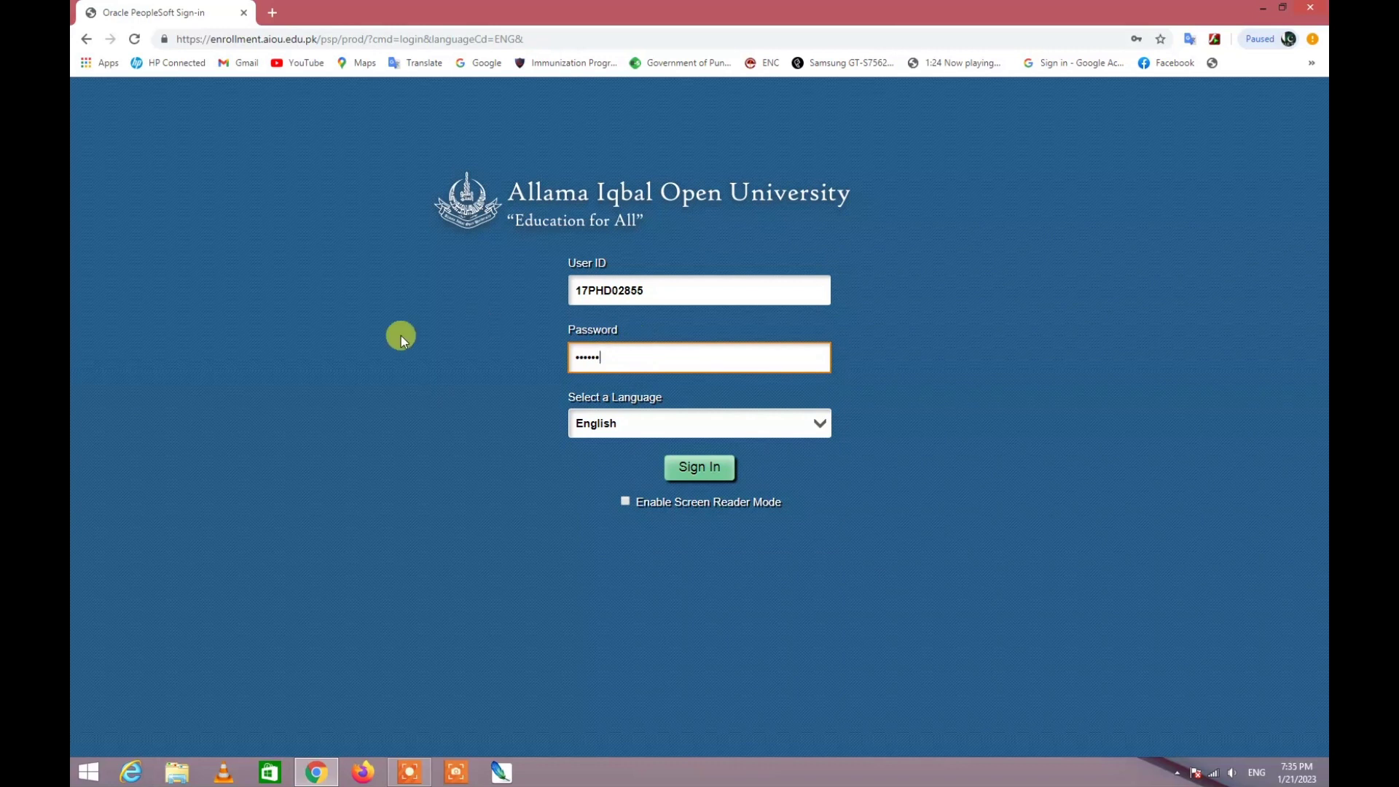
pyautogui.click(700, 469)
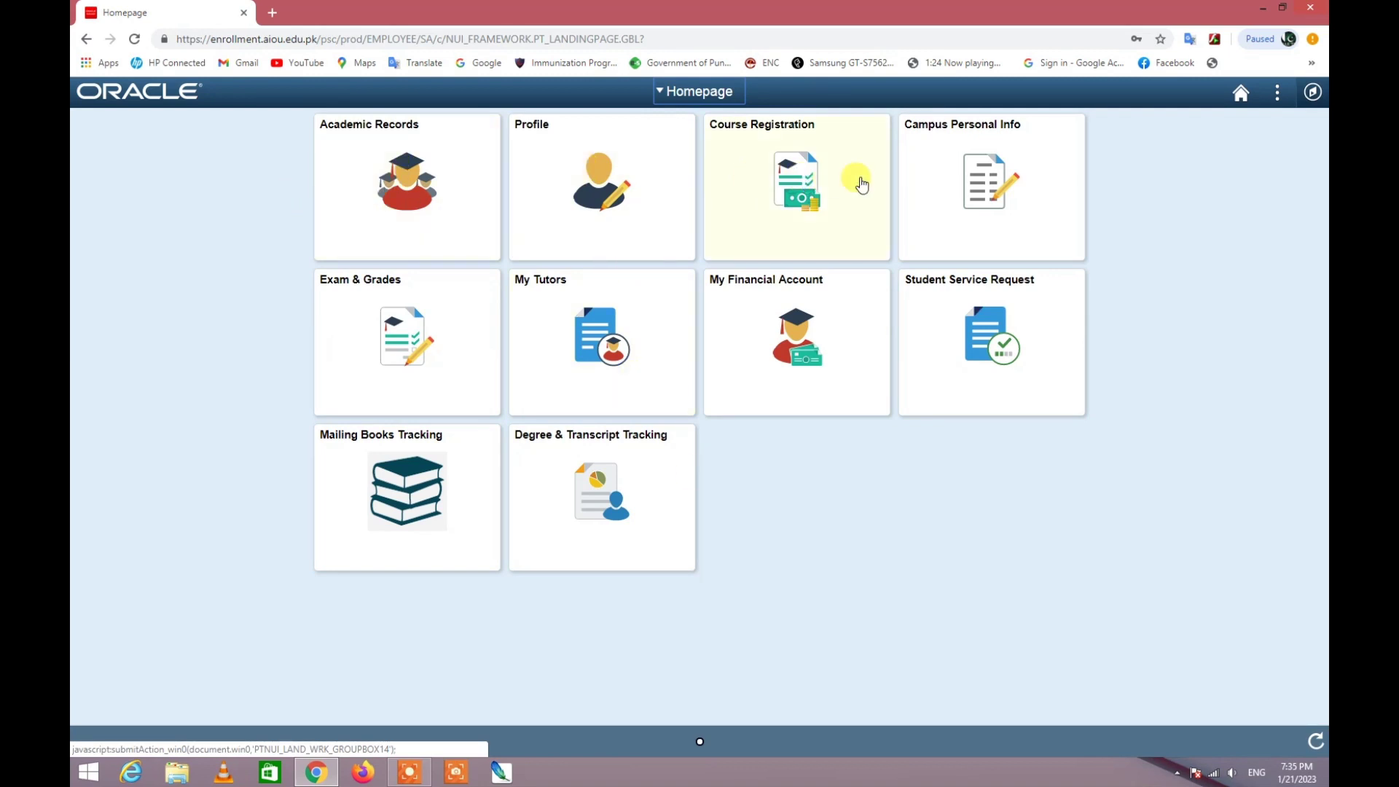
# Open the Exam & Grades tile on the student homepage.
pyautogui.click(391, 309)
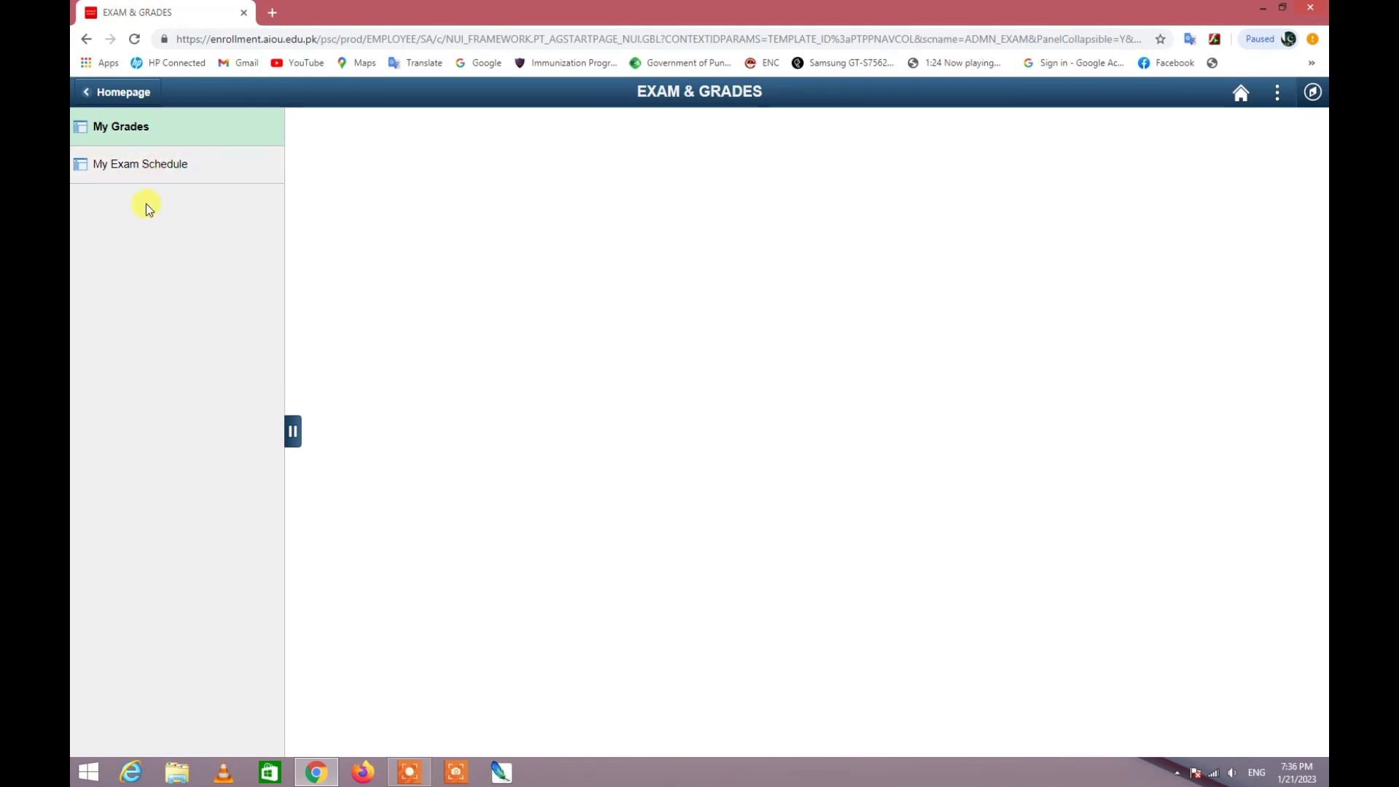
# Search My Exam Schedule and open the semester 2113 (2021 Autumn) record.
pyautogui.click(146, 174)
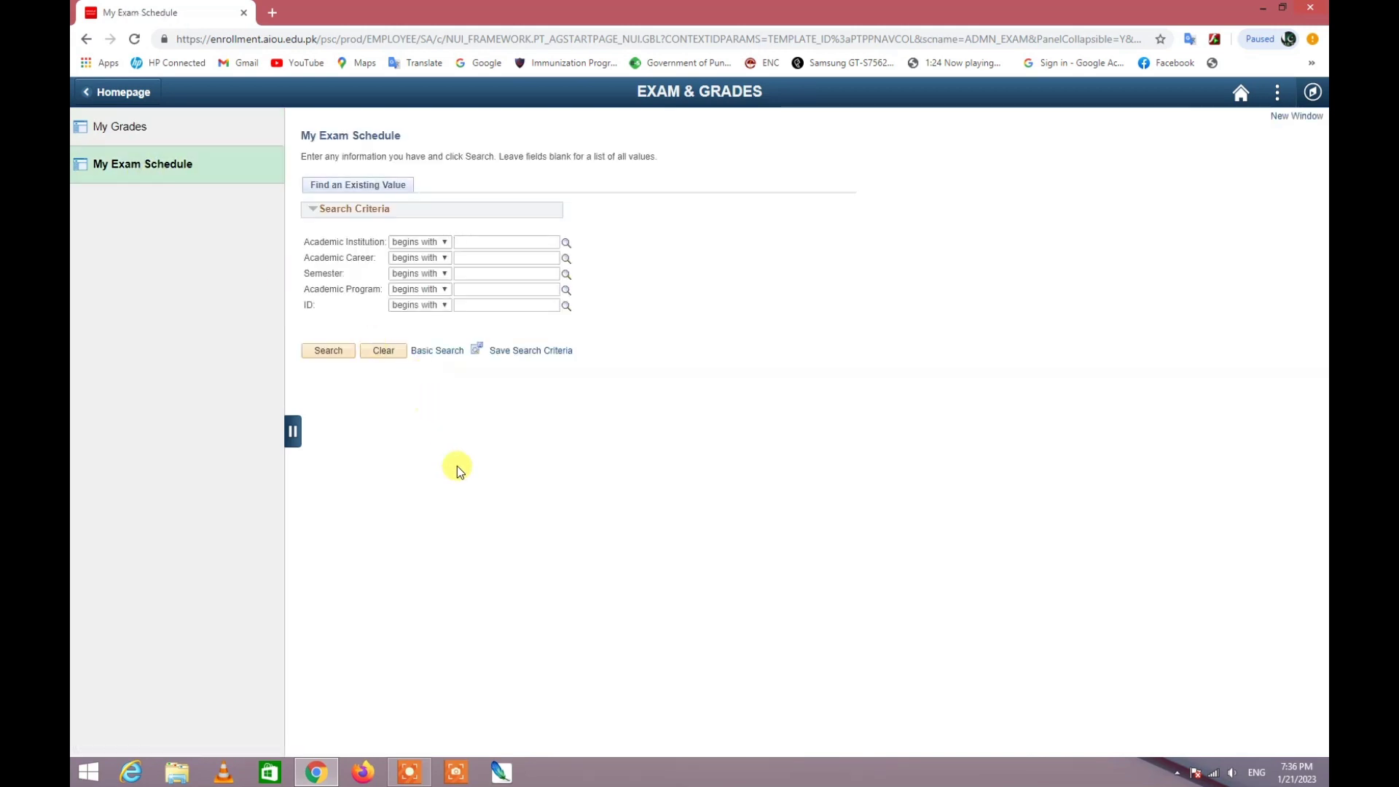
pyautogui.click(328, 352)
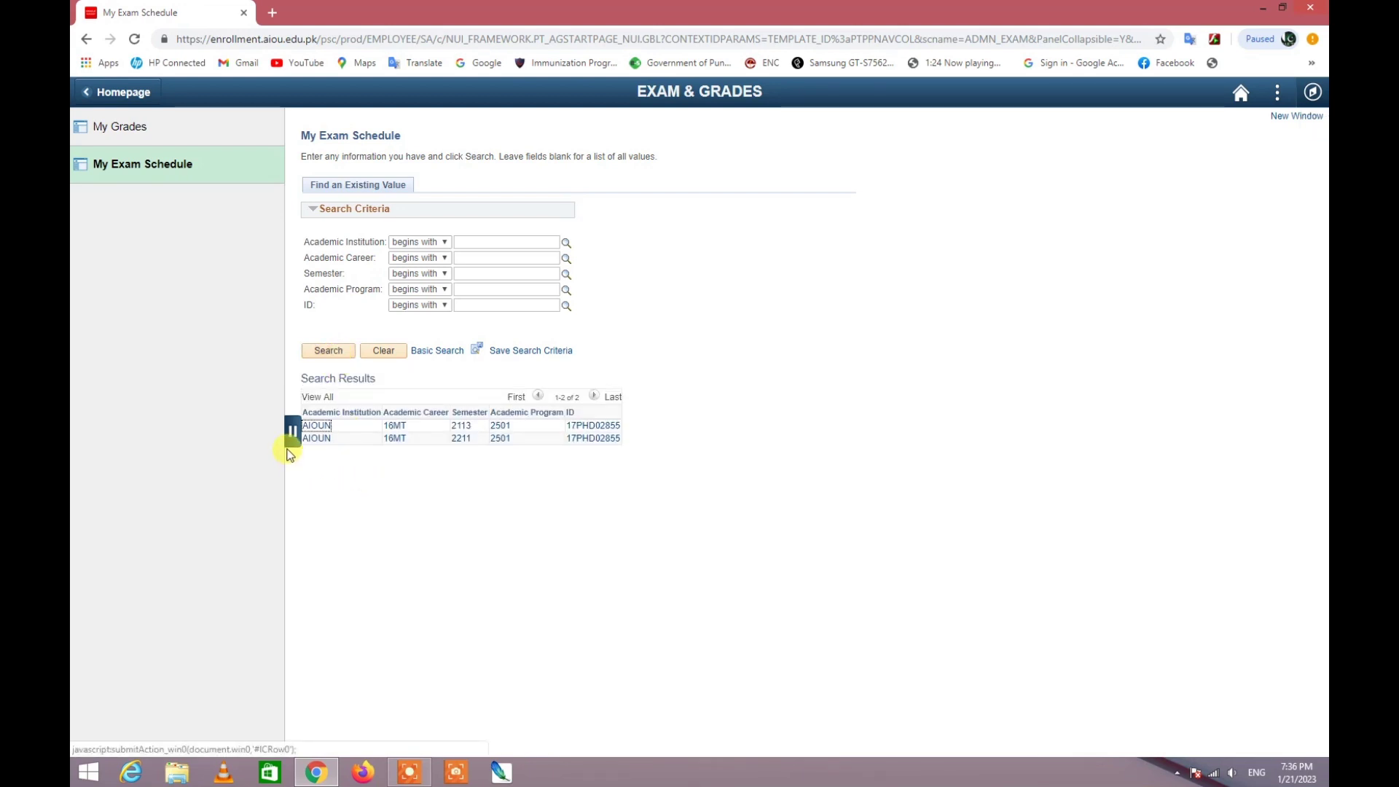
pyautogui.click(325, 430)
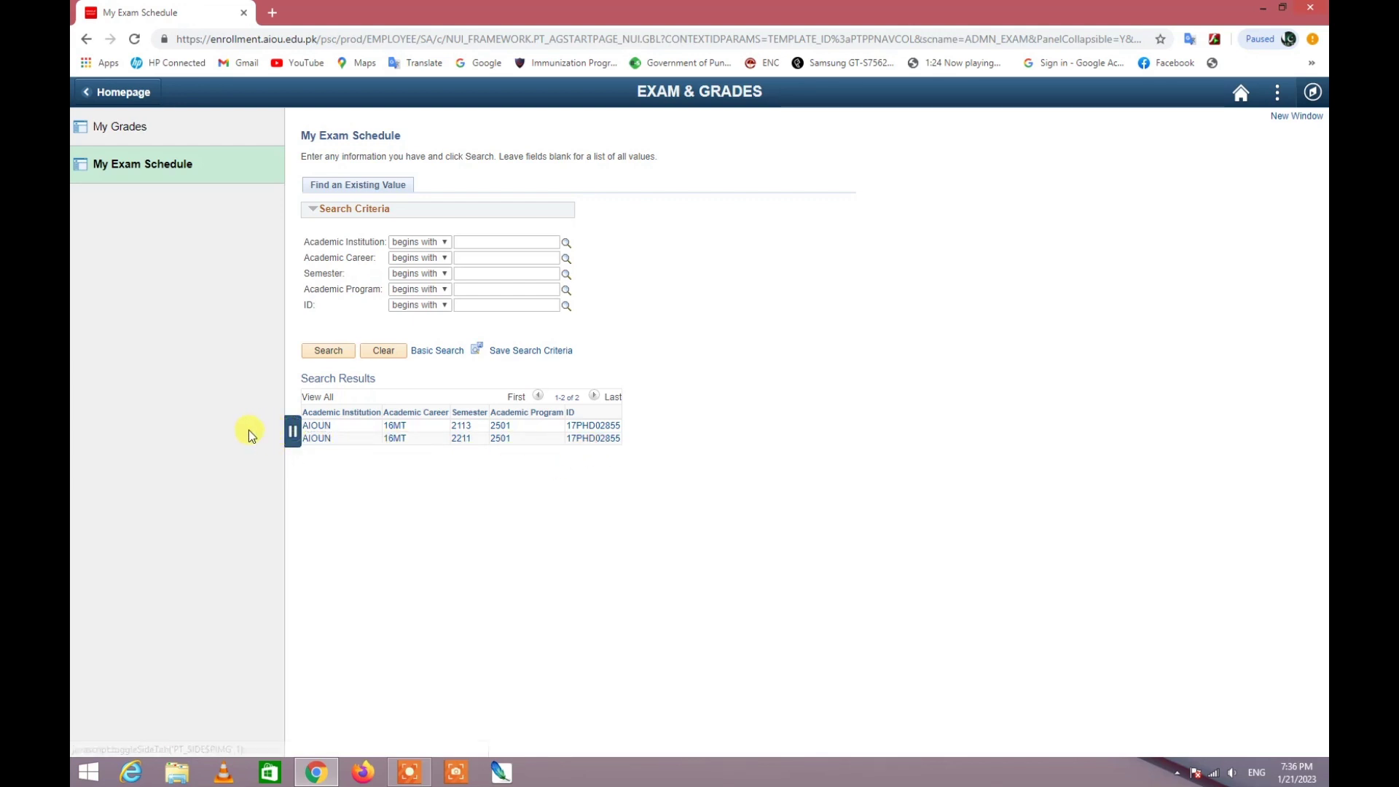
pyautogui.click(322, 428)
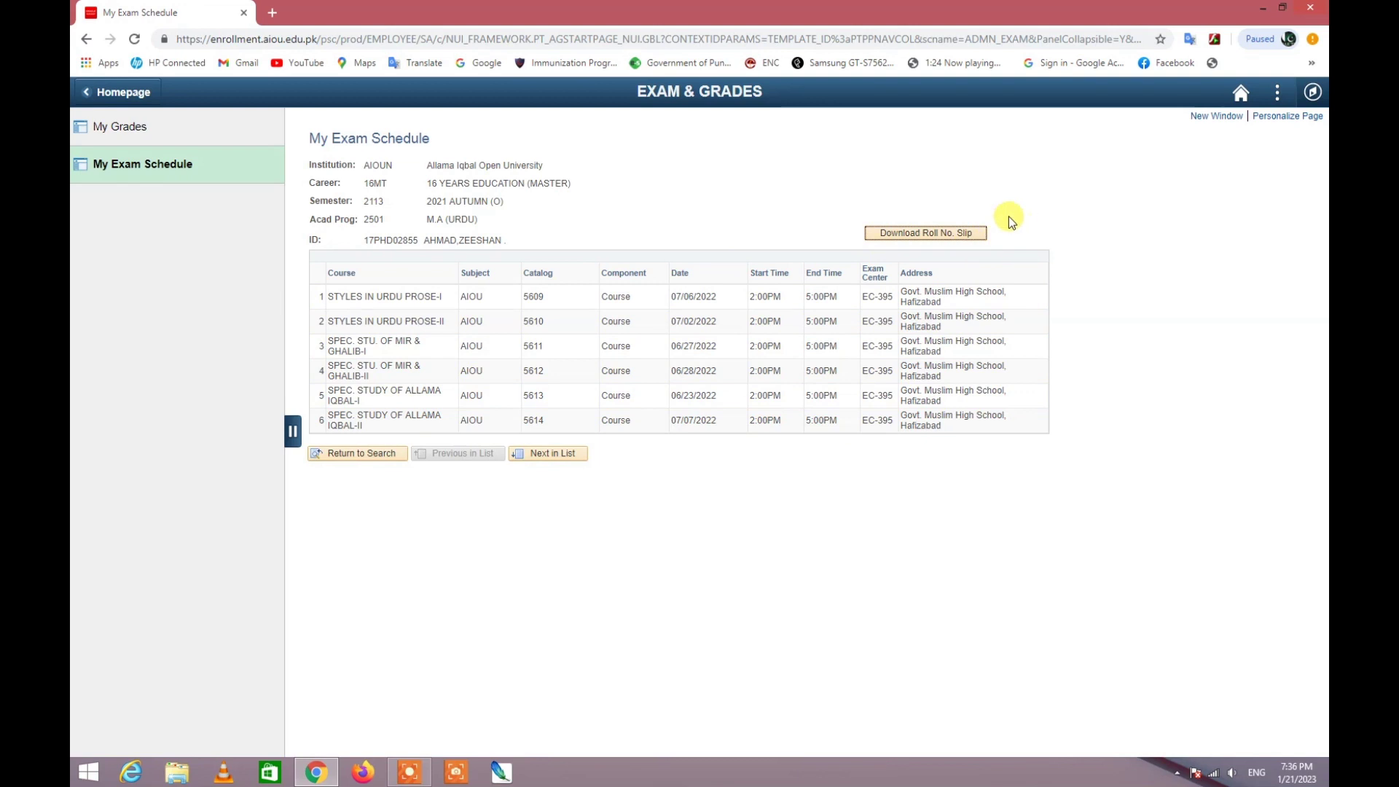
pyautogui.click(924, 233)
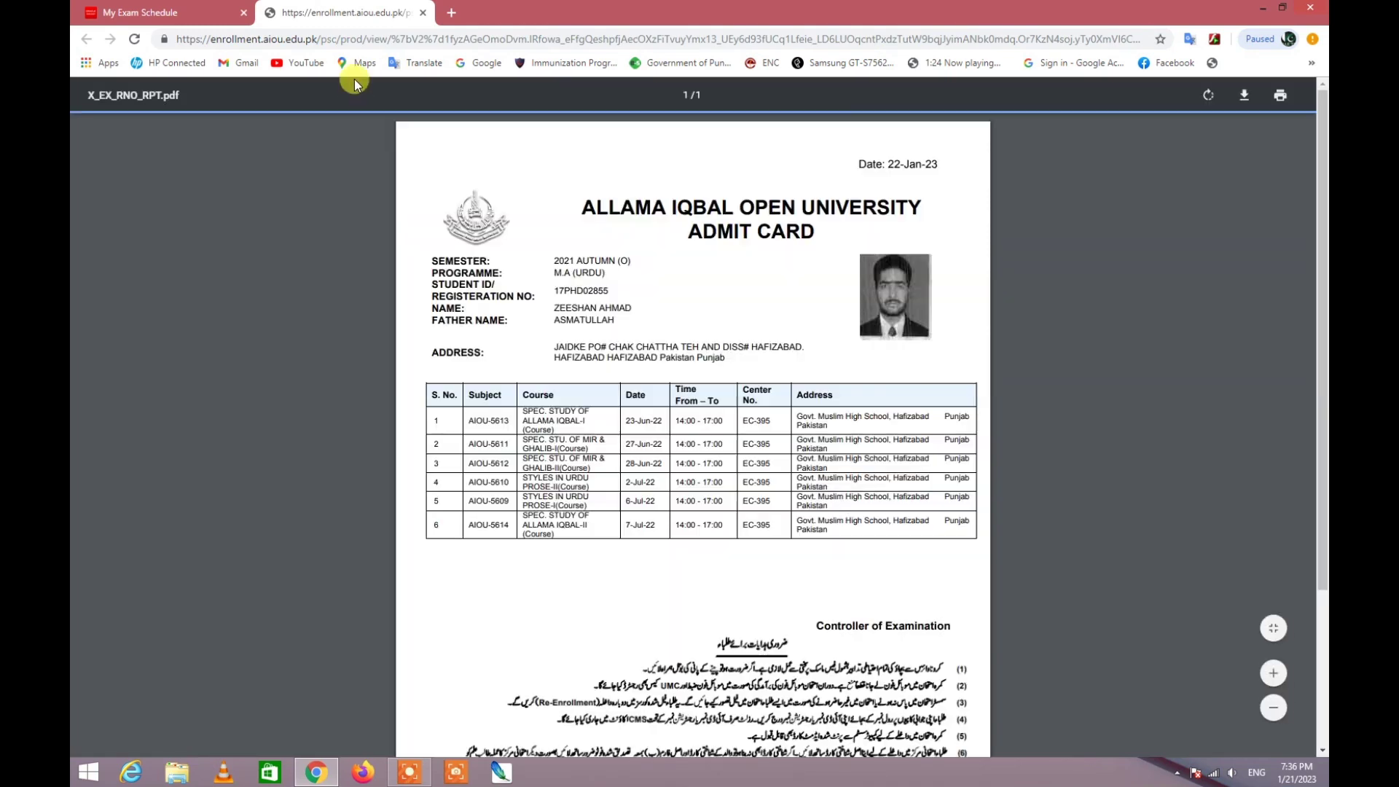
pyautogui.scroll(-3, 683, 328)
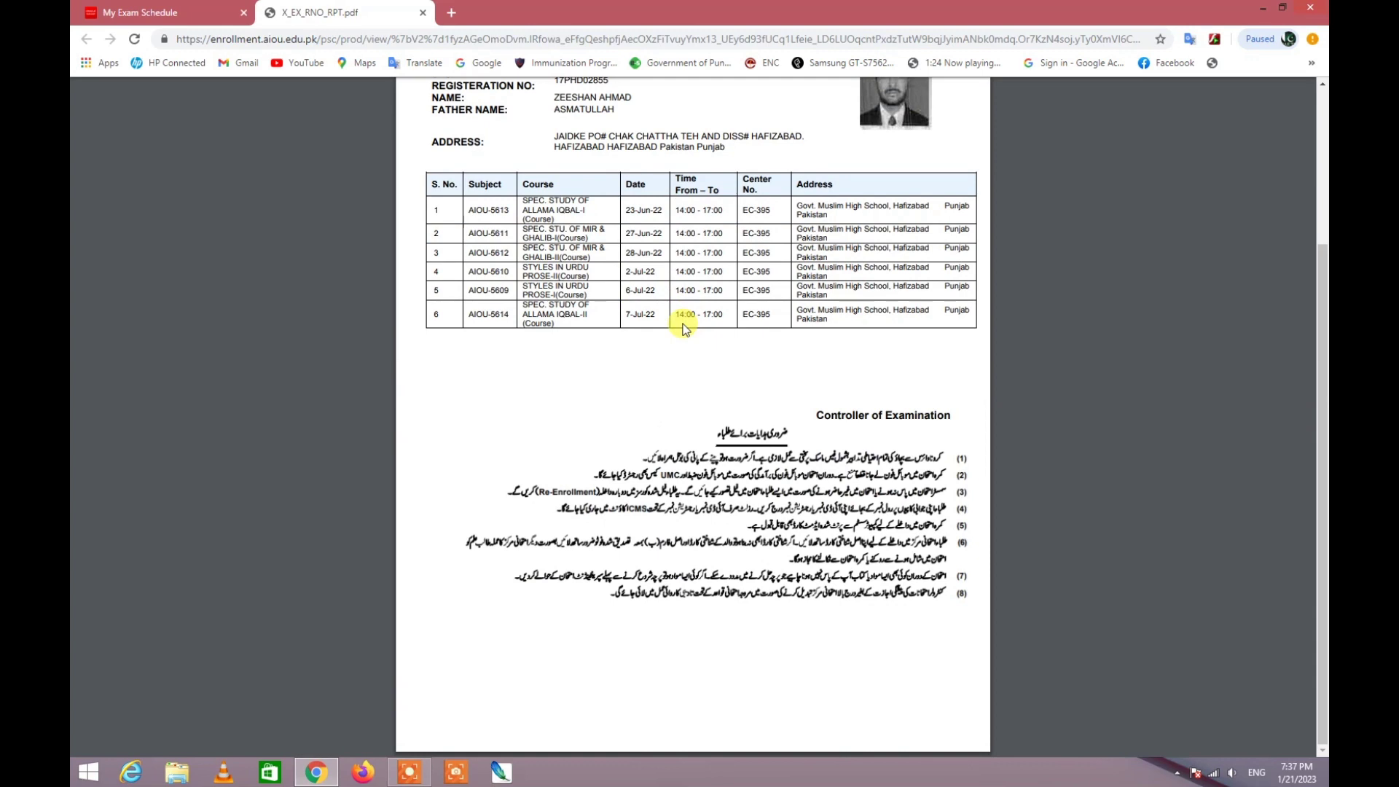
pyautogui.scroll(3, 684, 327)
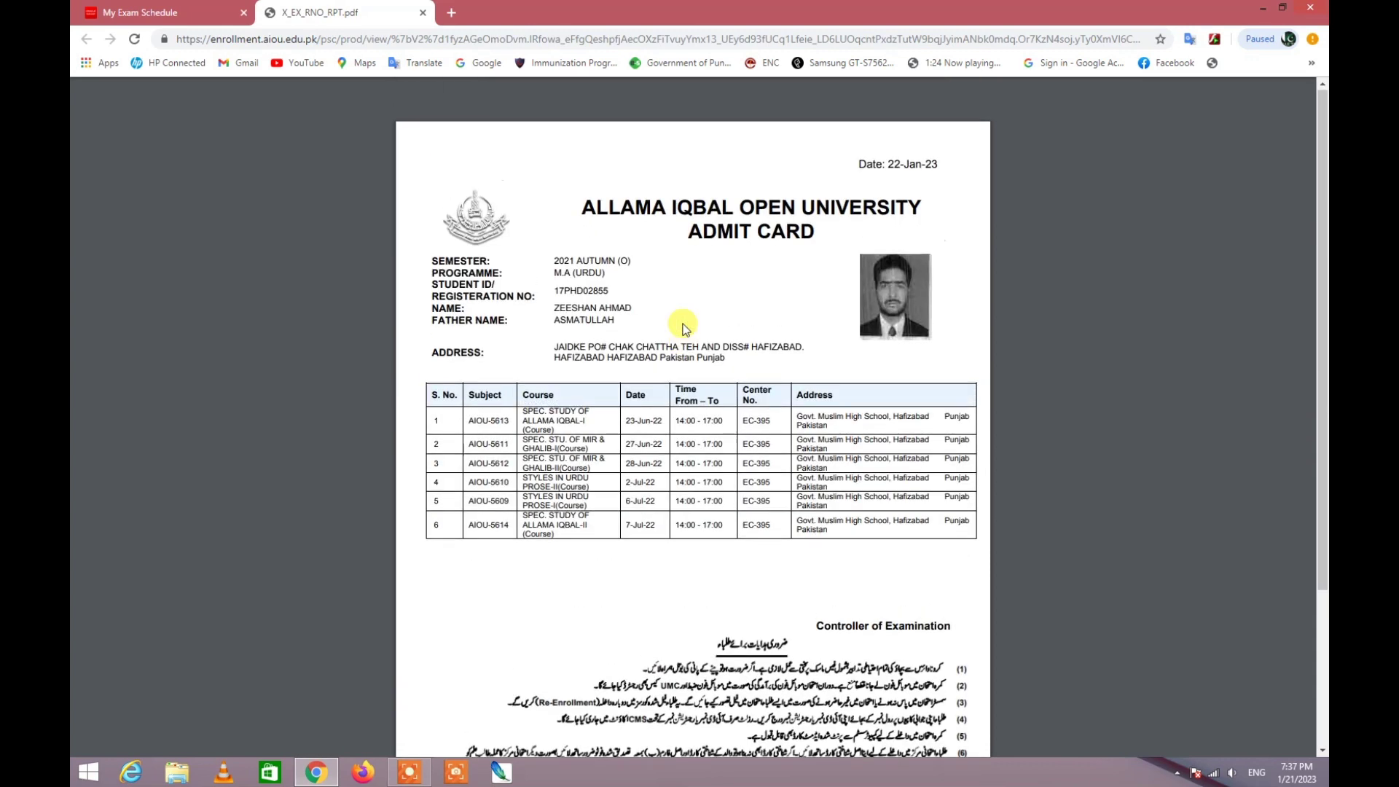
pyautogui.scroll(-3, 684, 327)
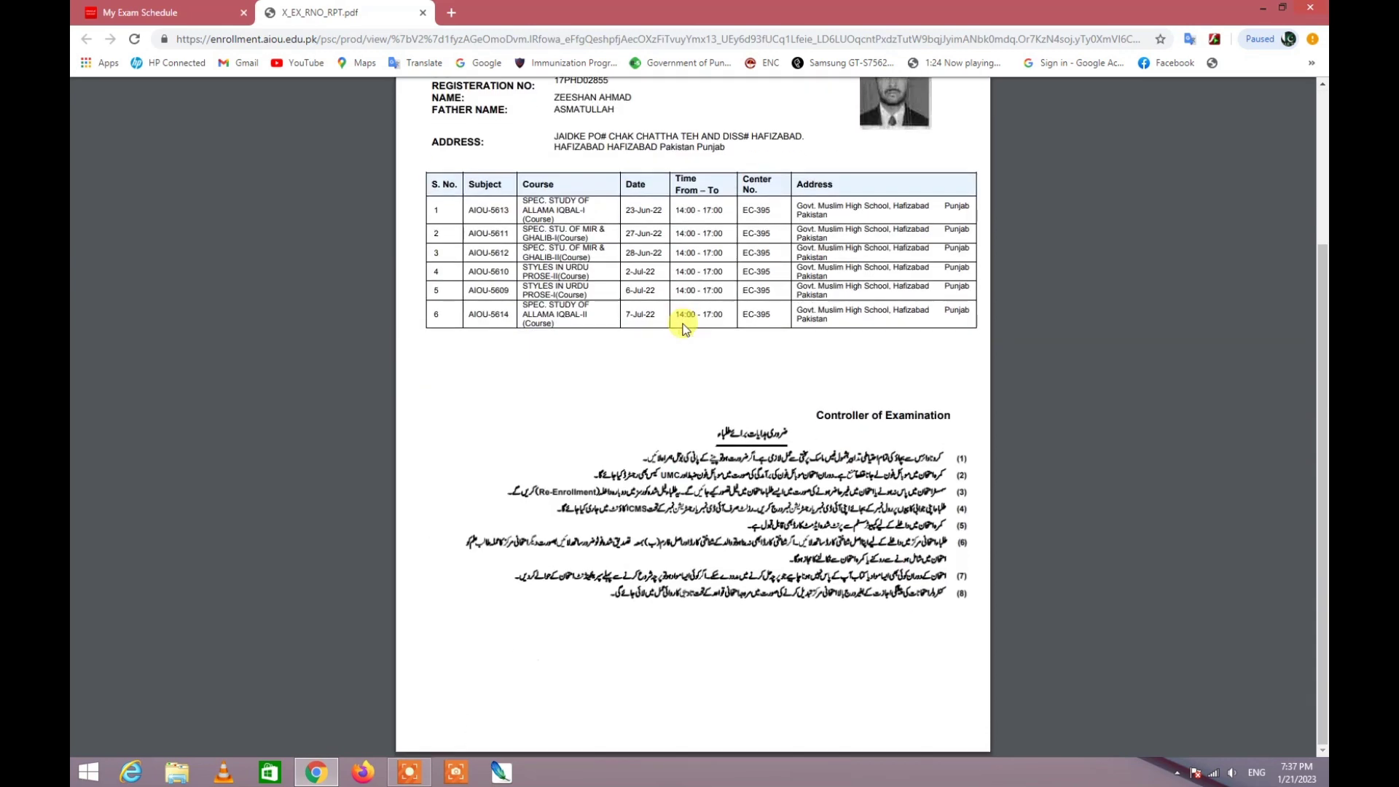
pyautogui.click(424, 13)
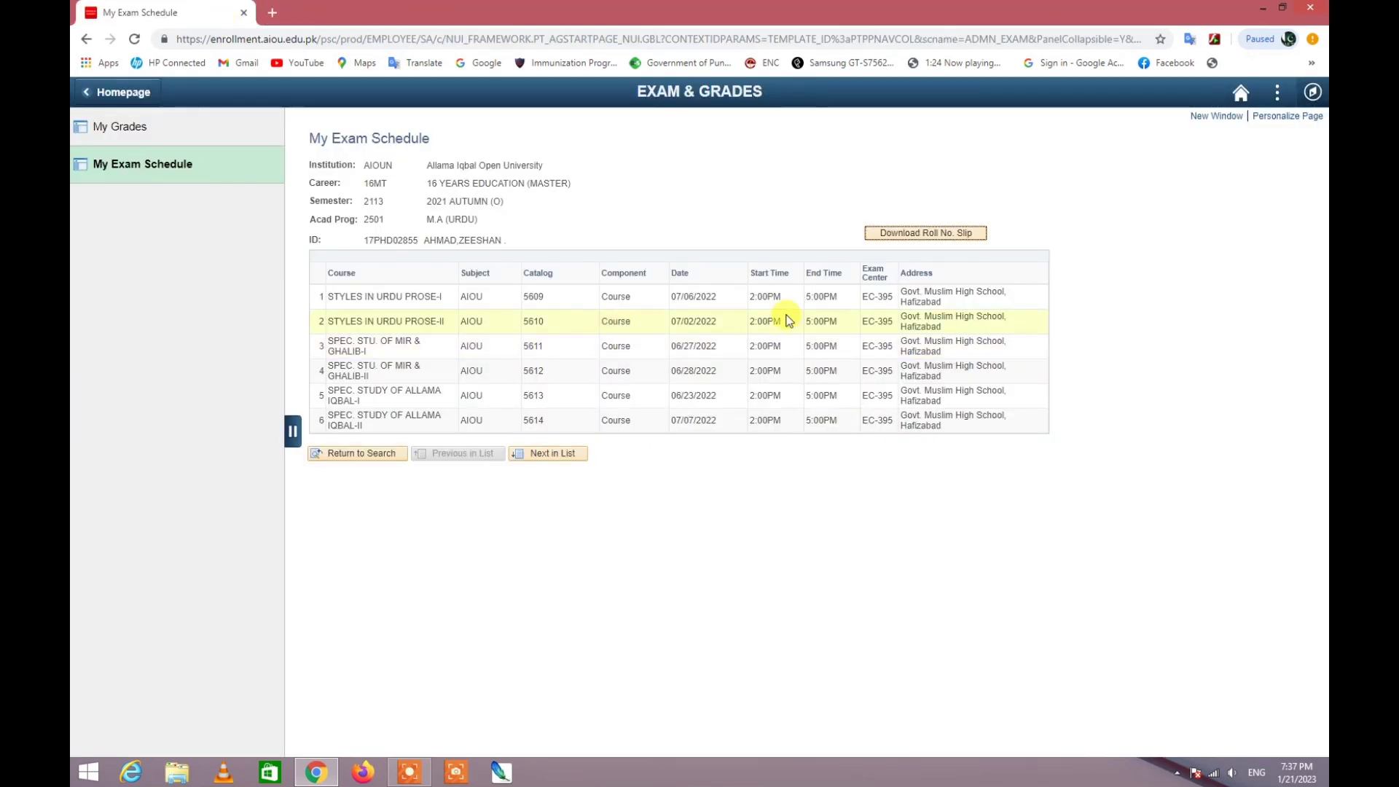
# Sign out of AIOU CMS through the top-right three-dot account menu.
pyautogui.click(1277, 93)
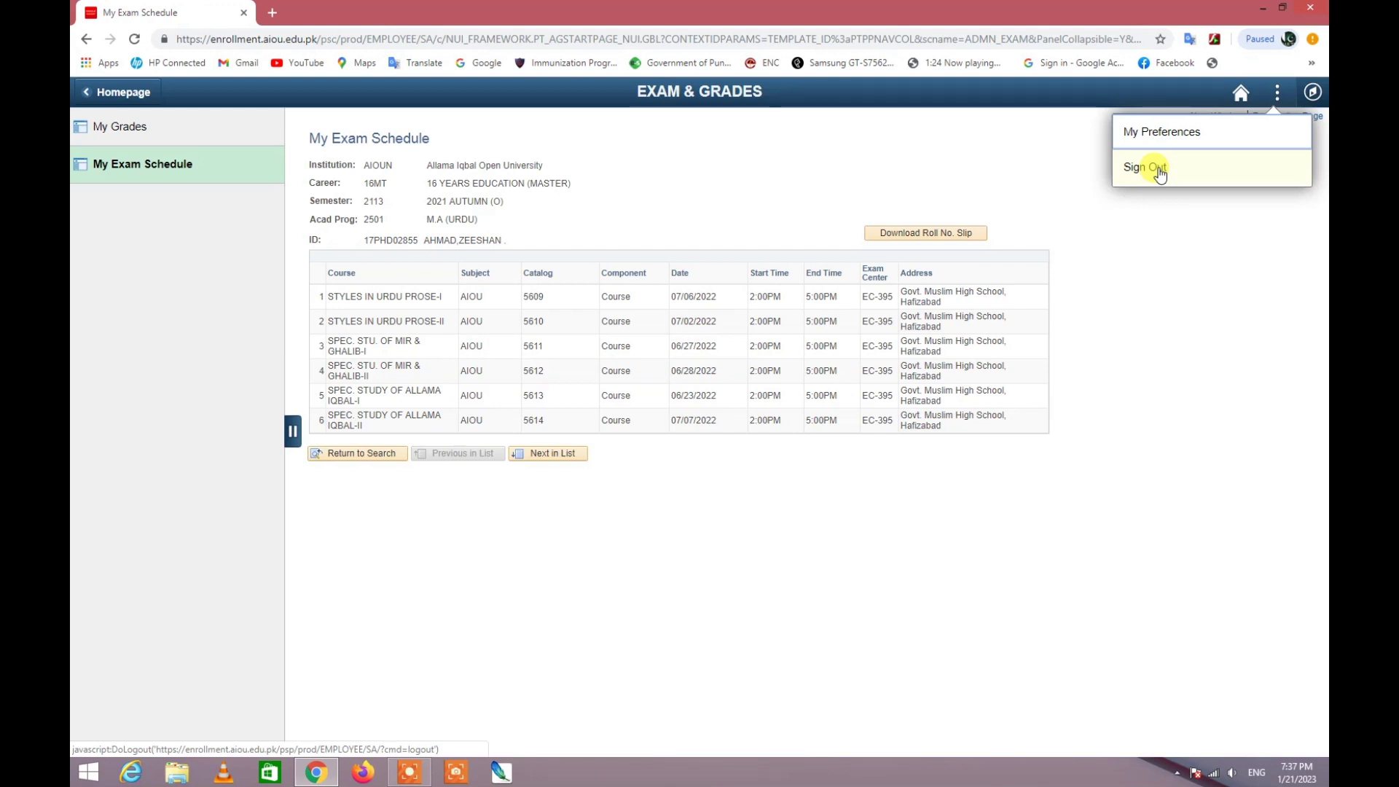
pyautogui.click(1159, 174)
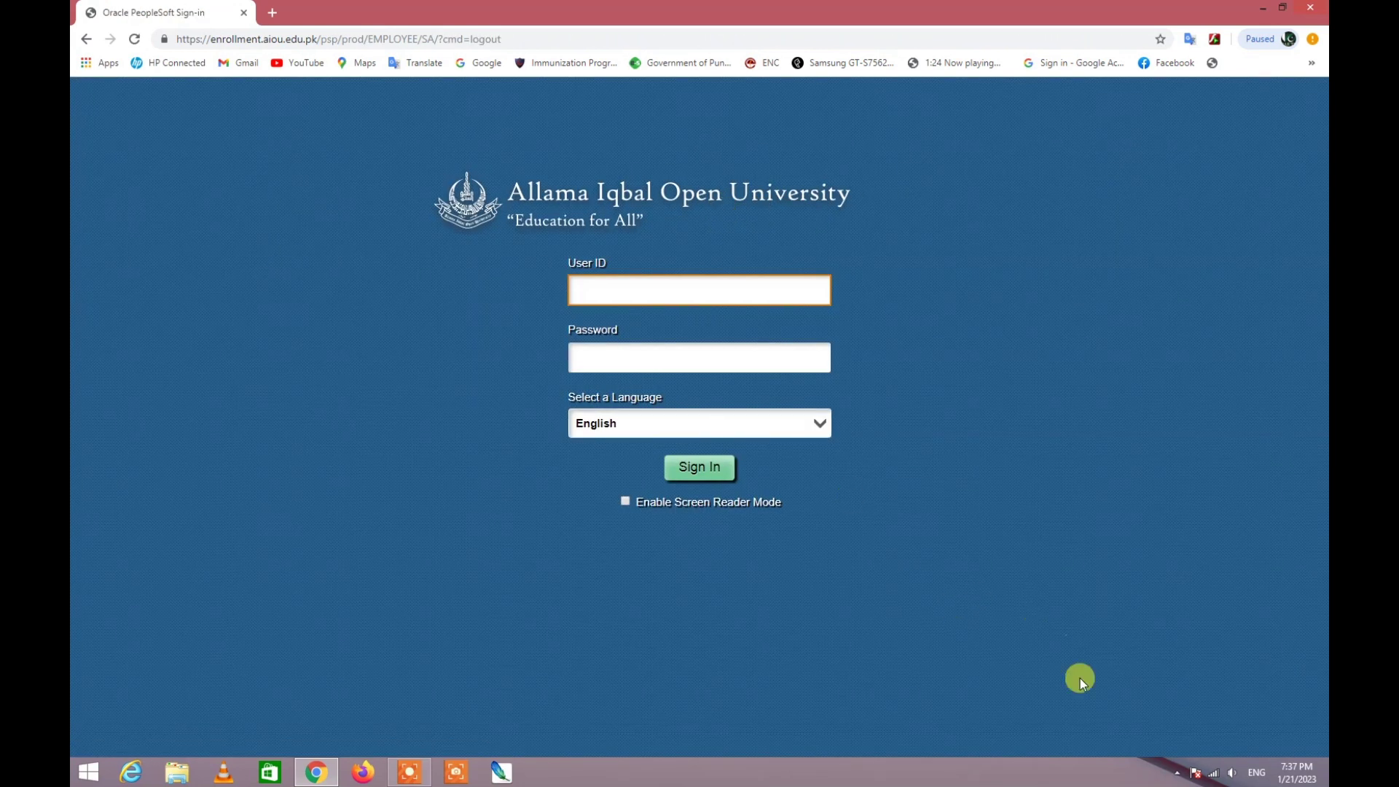
pyautogui.click(1177, 771)
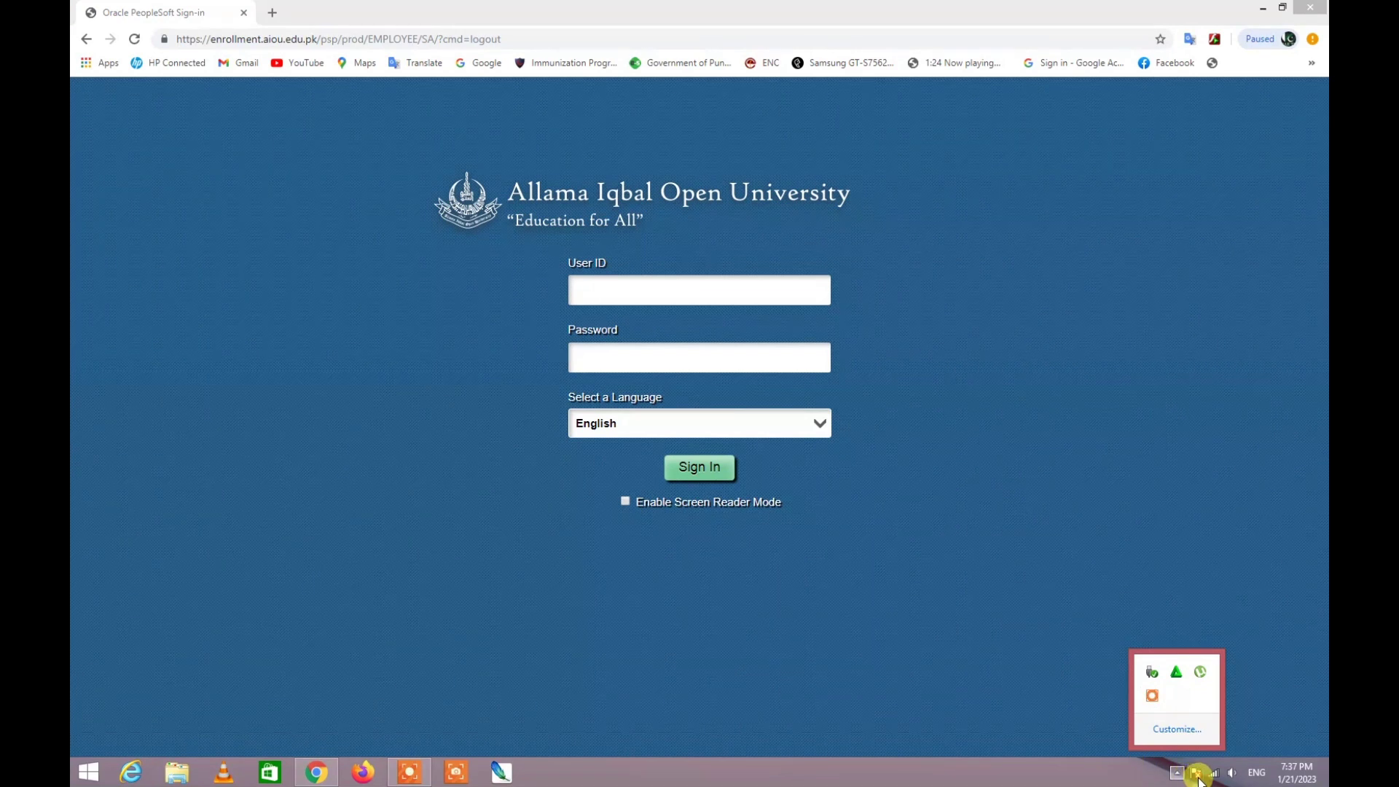
pyautogui.click(406, 778)
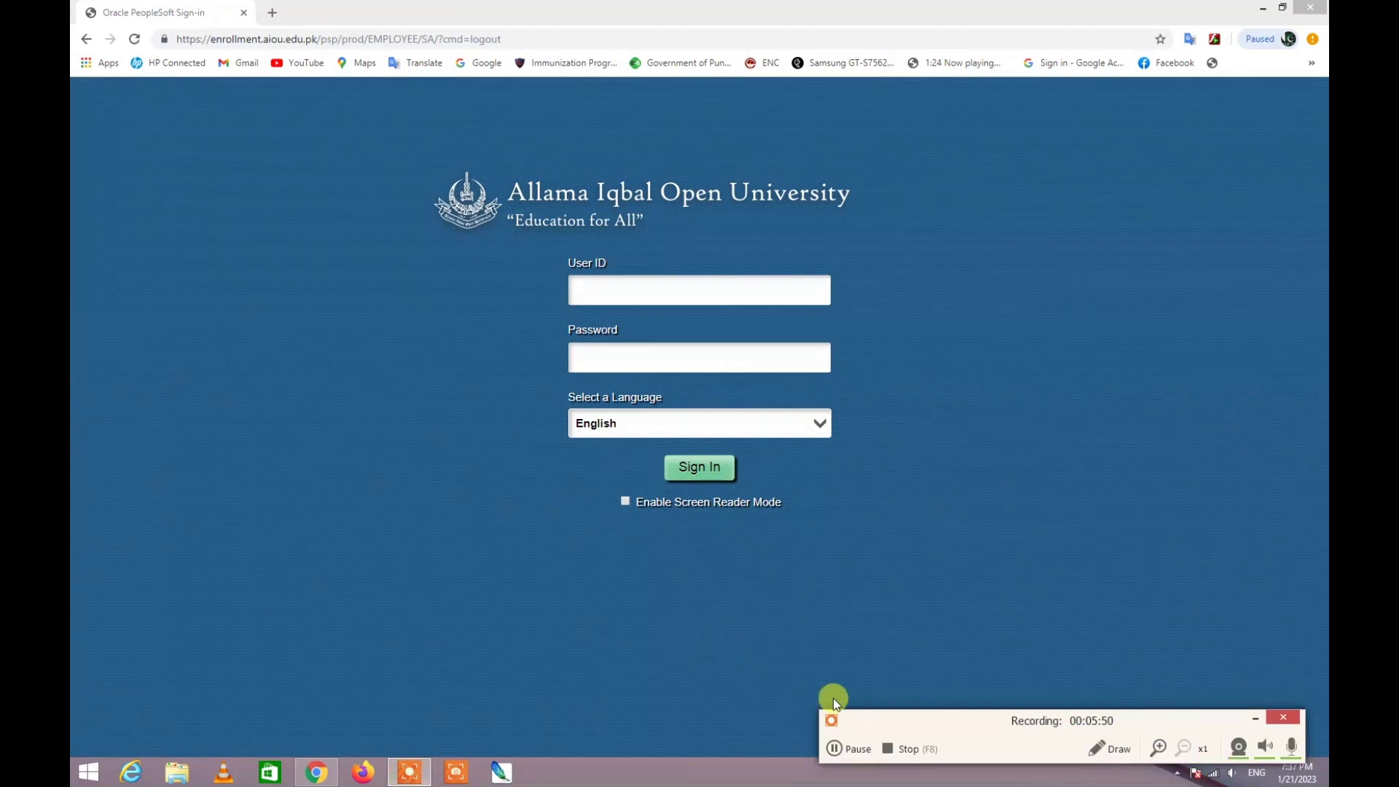